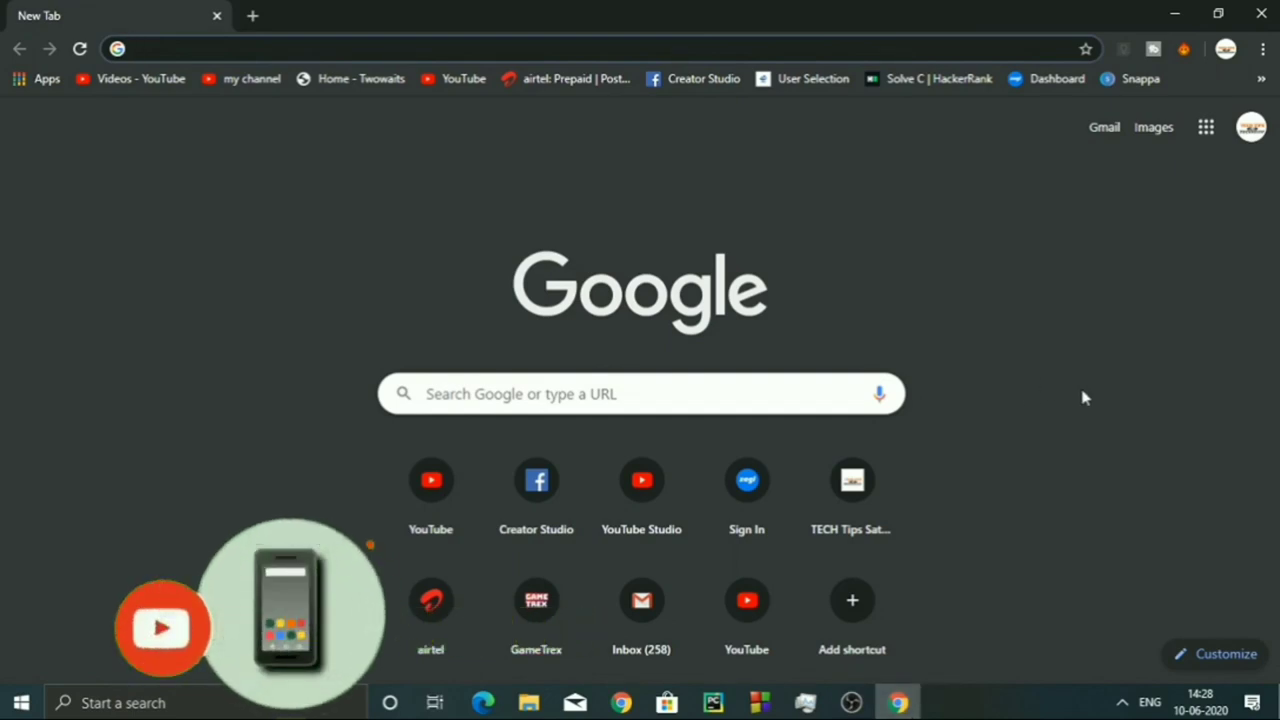
Open the za.gl site and look over its new membership registration form down to the terms agreement.
left_click(744, 517)
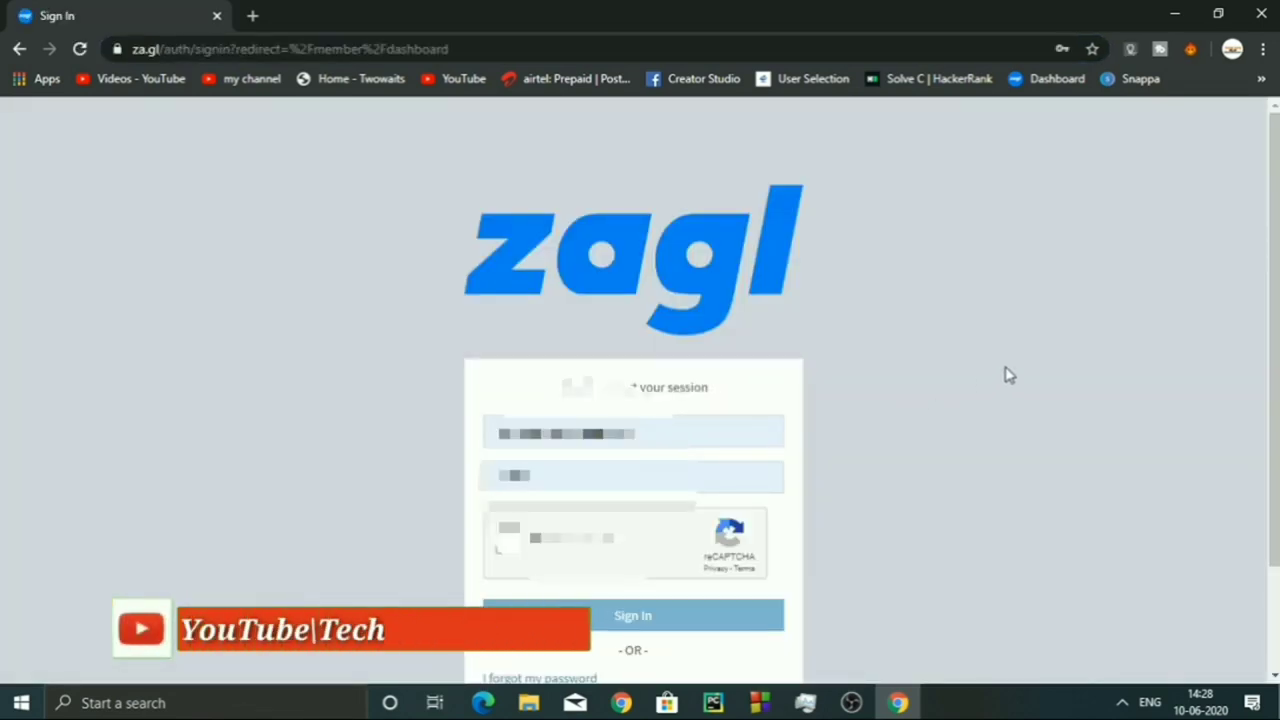
scroll(1008, 375, "down", 2)
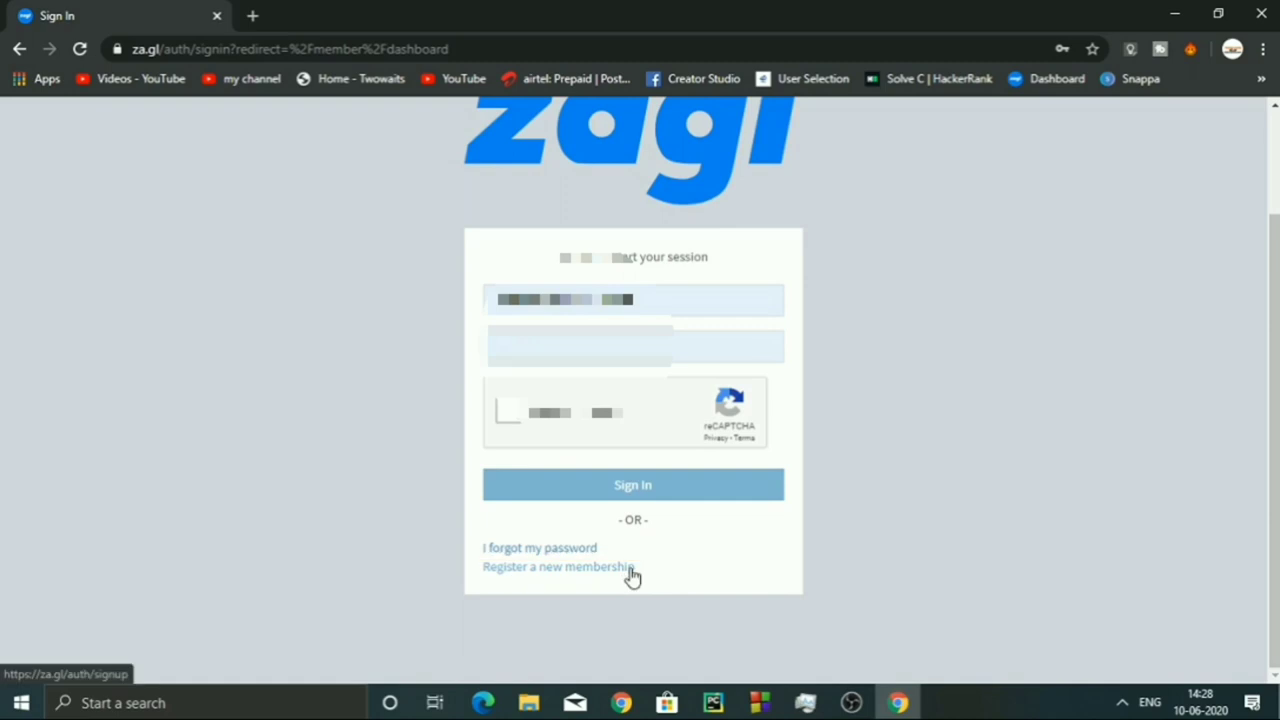
left_click(574, 568)
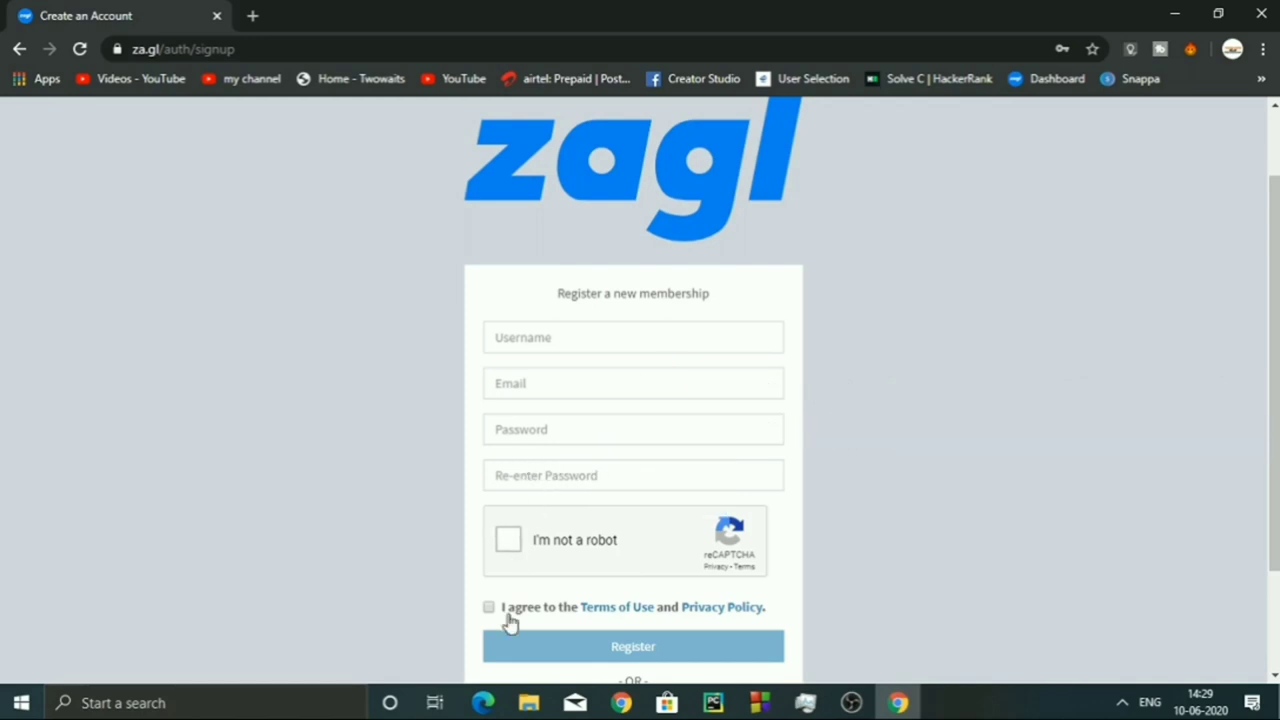
scroll(605, 558, "down", 2)
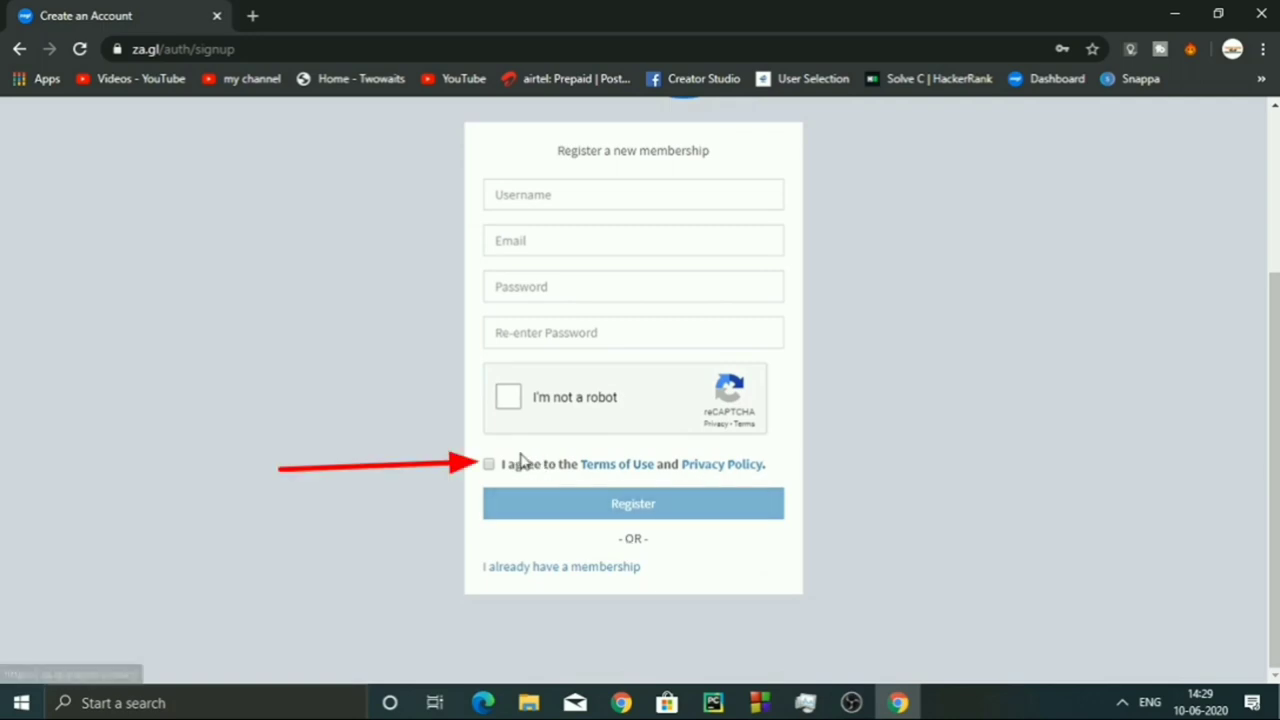
Return to the sign-in page for existing members, sign in to the za.gl account and dismiss the introductory overlay.
left_click(523, 568)
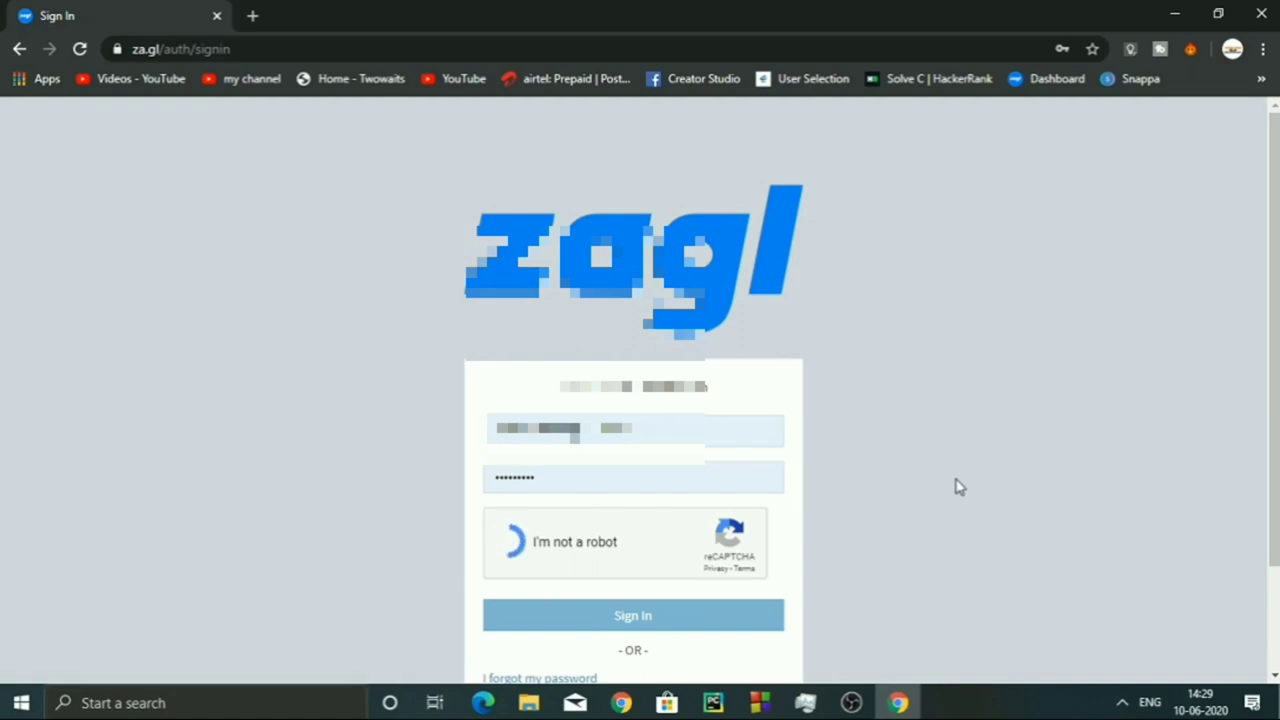
scroll(958, 487, "down", 1)
left_click(712, 489)
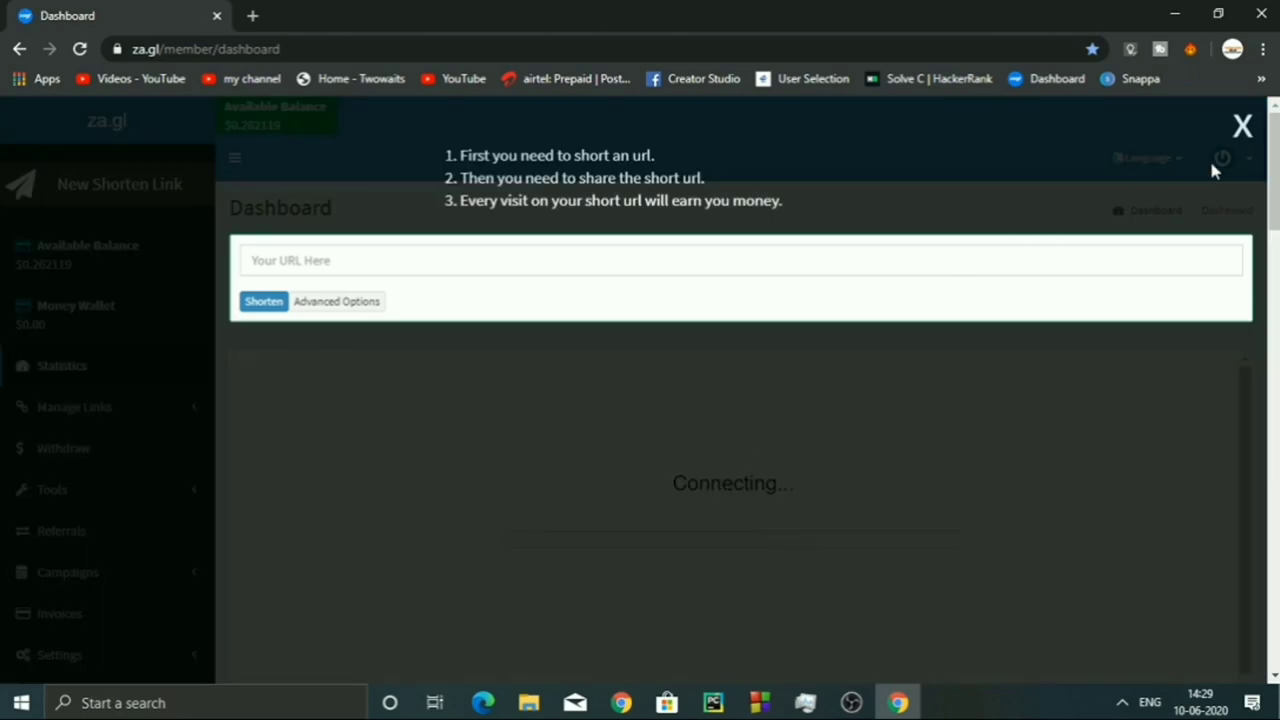
left_click(1242, 126)
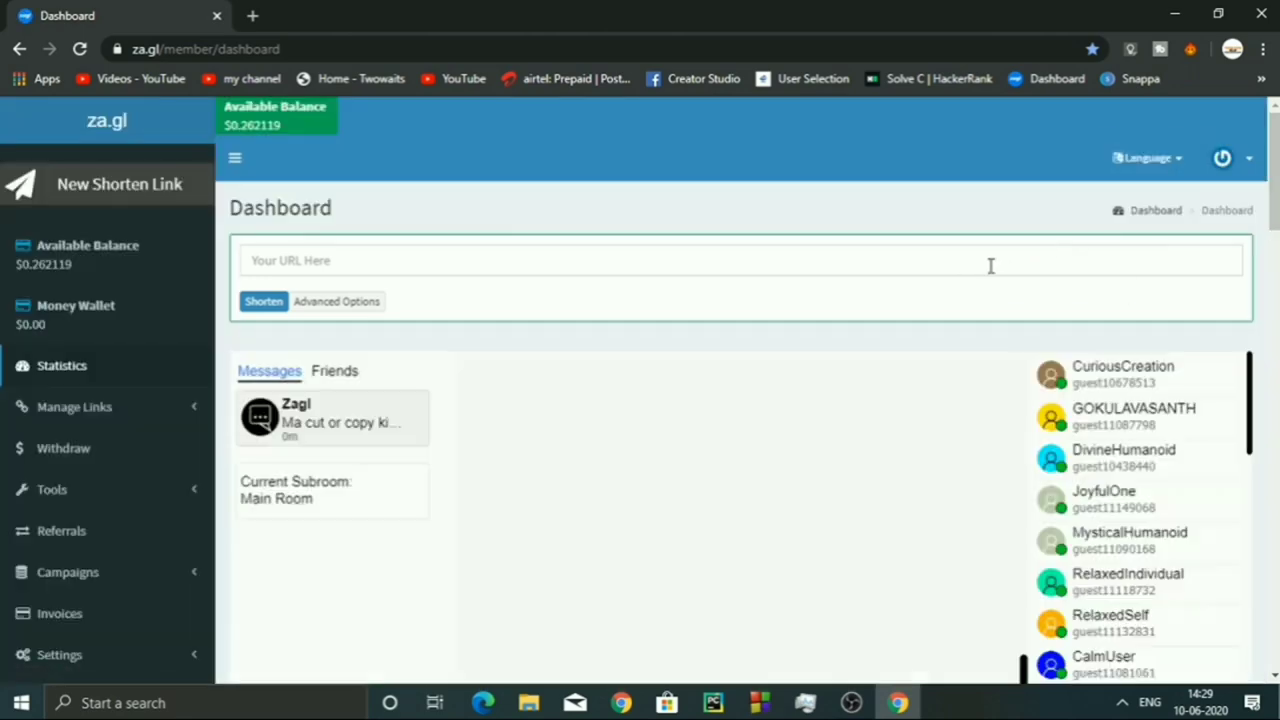
Examine the whole dashboard, including the chat, monthly earnings, announcements and the daily statistics table.
scroll(990, 265, "down", 2)
scroll(997, 289, "down", 5)
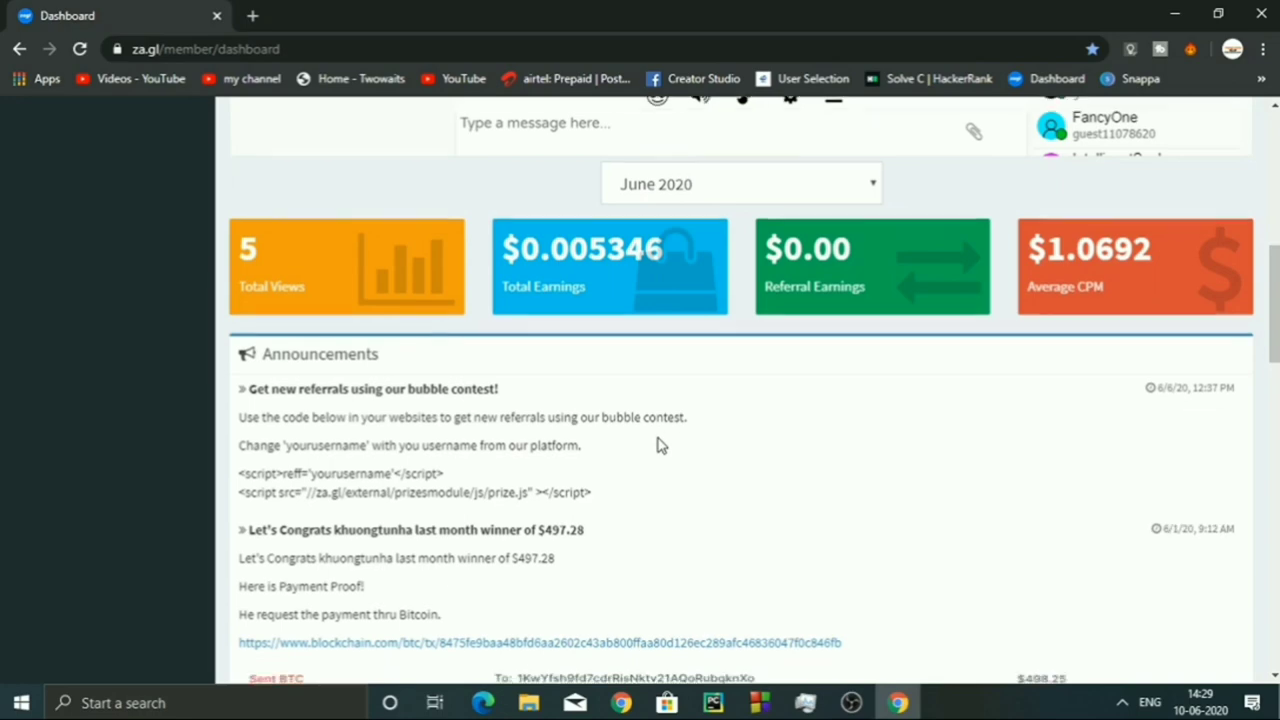
scroll(658, 445, "down", 3)
scroll(660, 447, "down", 4)
scroll(658, 445, "down", 5)
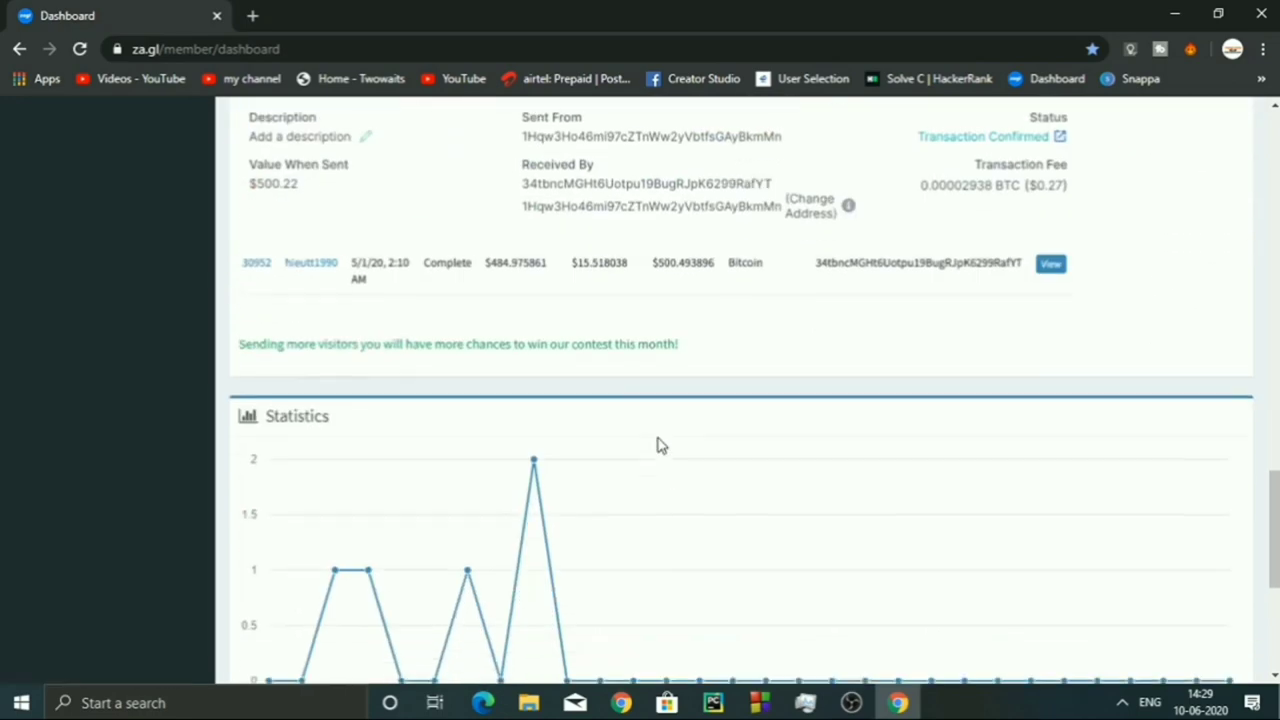
scroll(658, 445, "down", 3)
scroll(658, 445, "down", 4)
scroll(658, 445, "down", 3)
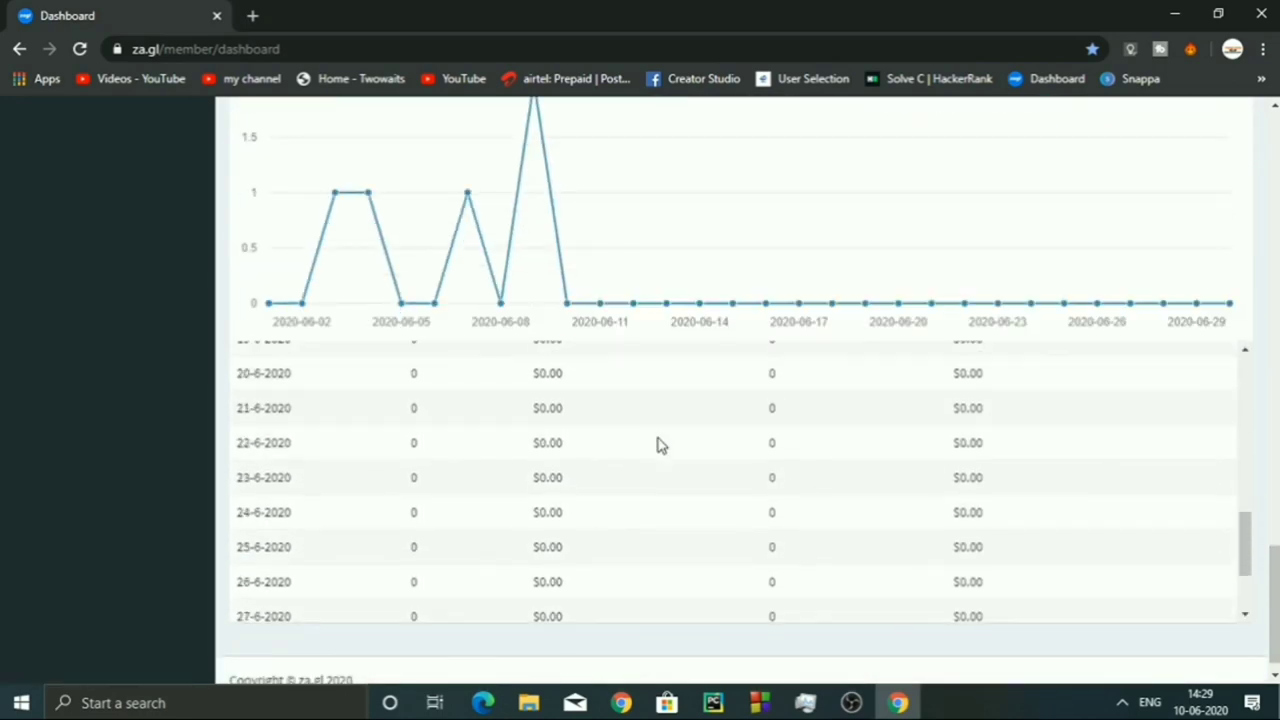
scroll(658, 445, "up", 8)
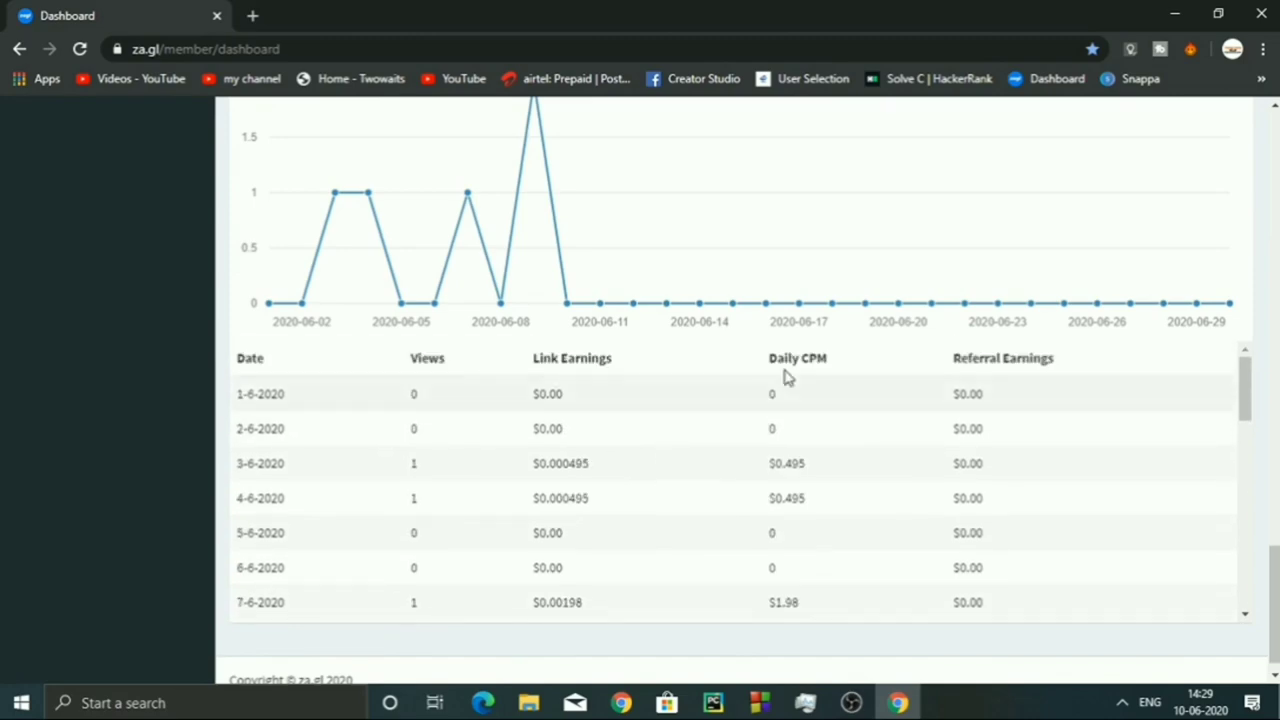
scroll(855, 354, "up", 10)
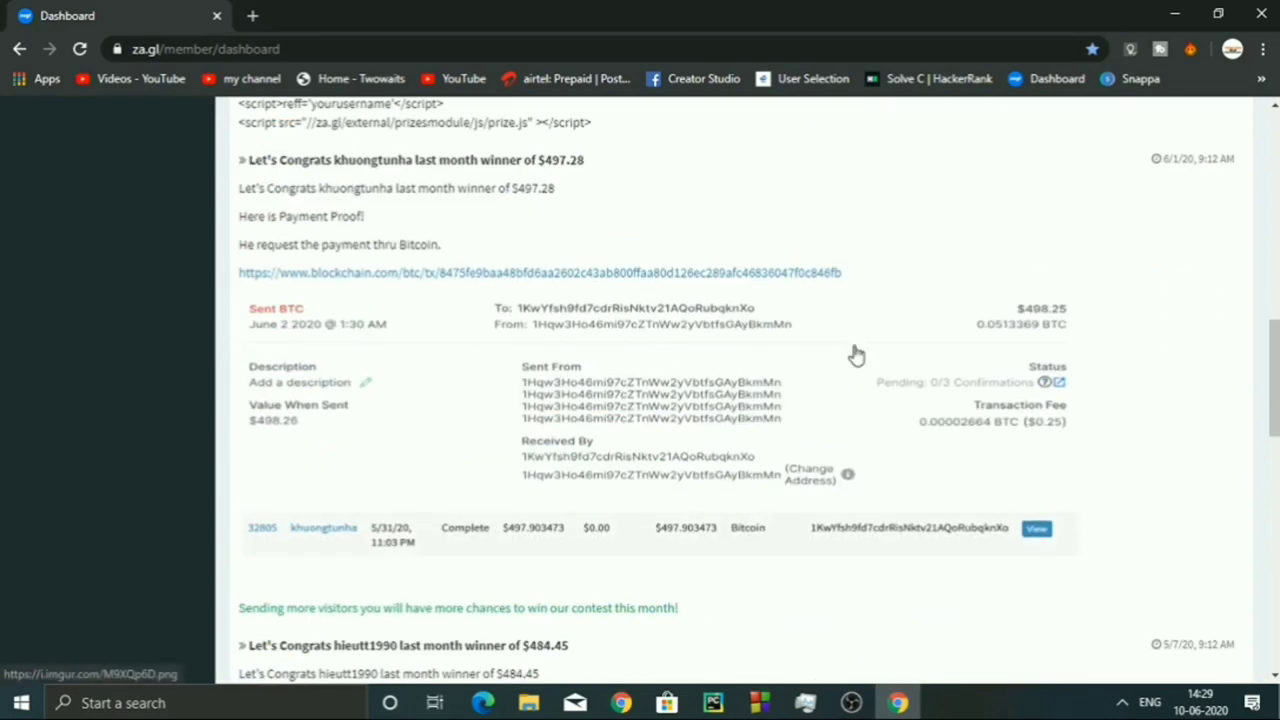
scroll(855, 354, "up", 8)
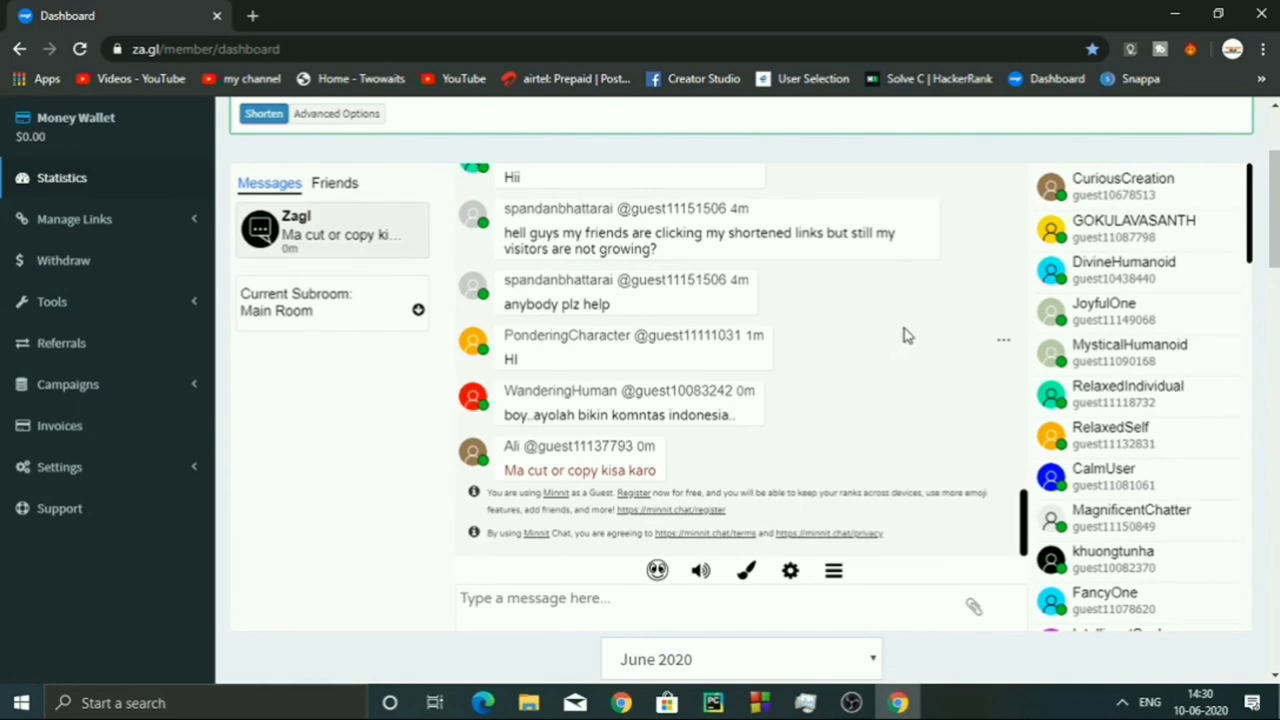
scroll(937, 370, "up", 5)
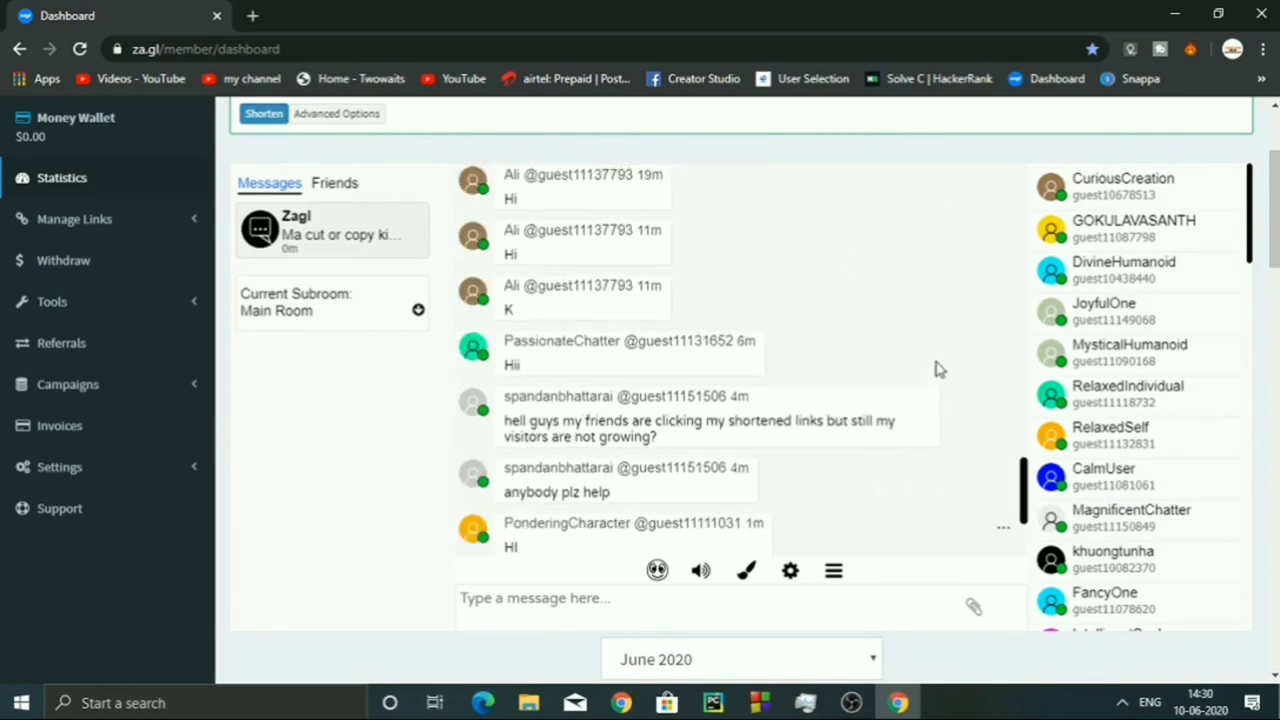
scroll(367, 485, "up", 2)
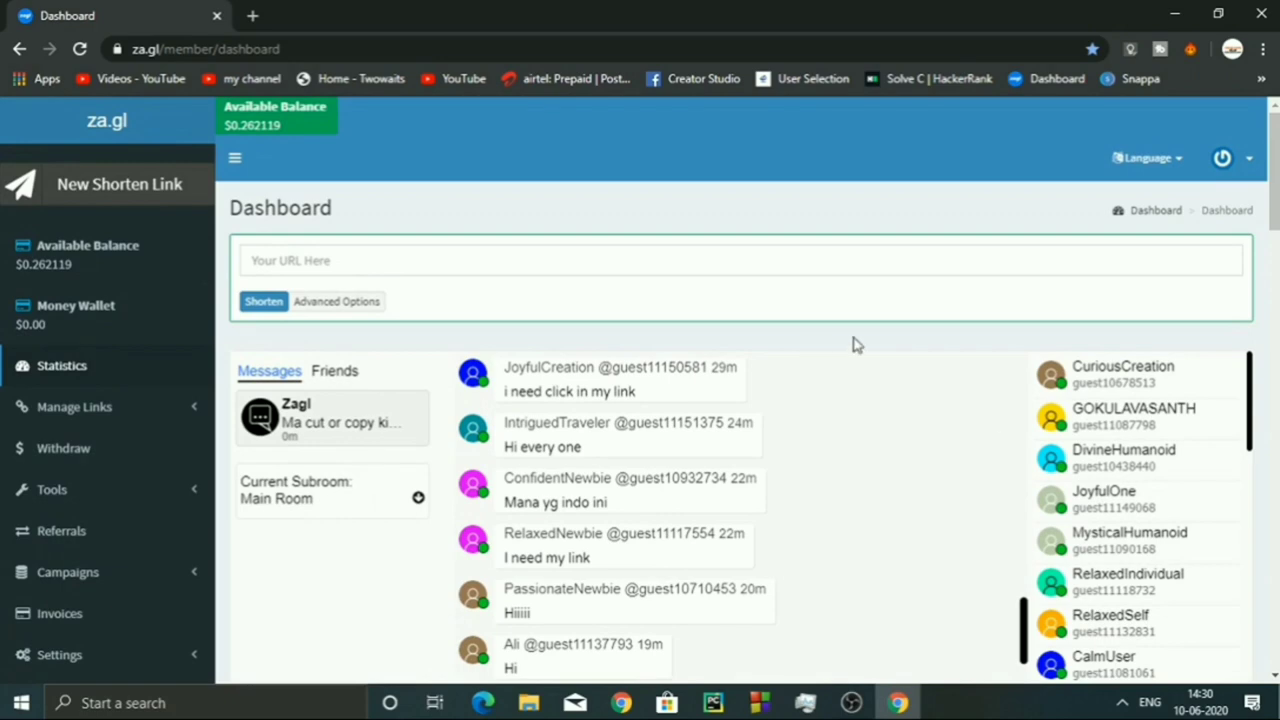
Review the June 2020 views and earnings summary, the contest payment proof and the views graph on the dashboard.
scroll(1003, 371, "down", 5)
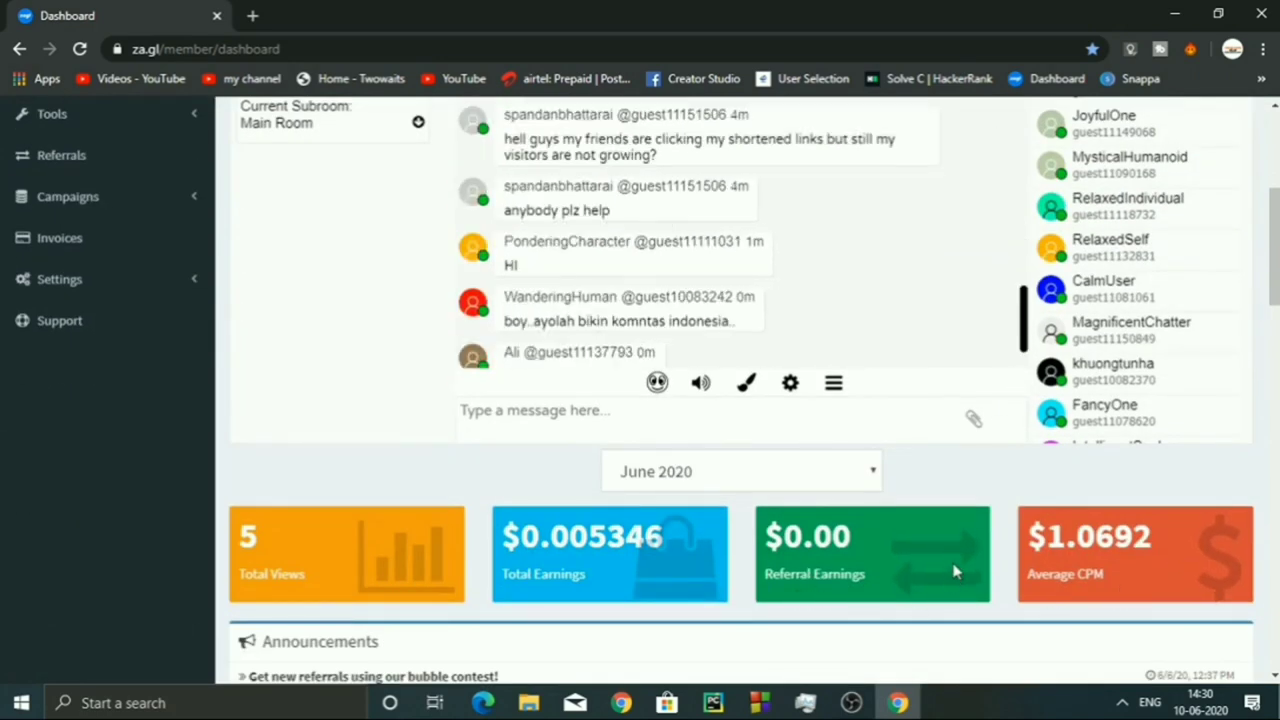
scroll(843, 597, "down", 1)
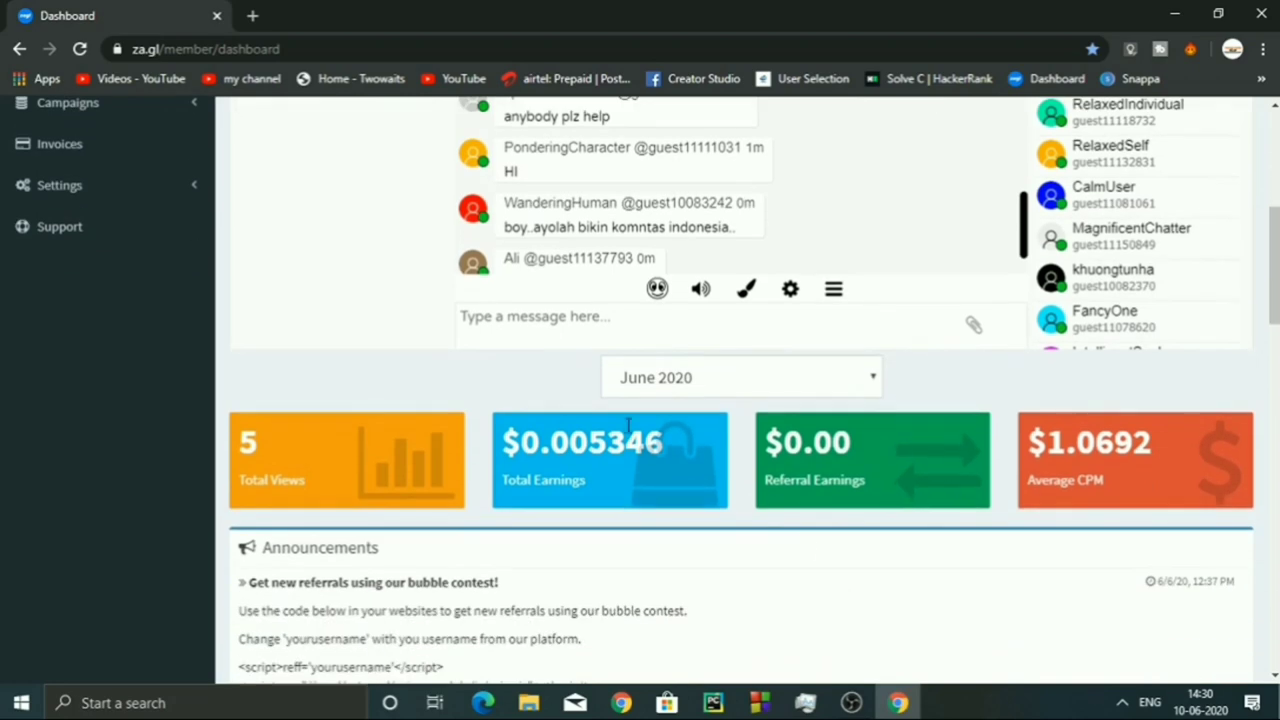
scroll(640, 430, "down", 1)
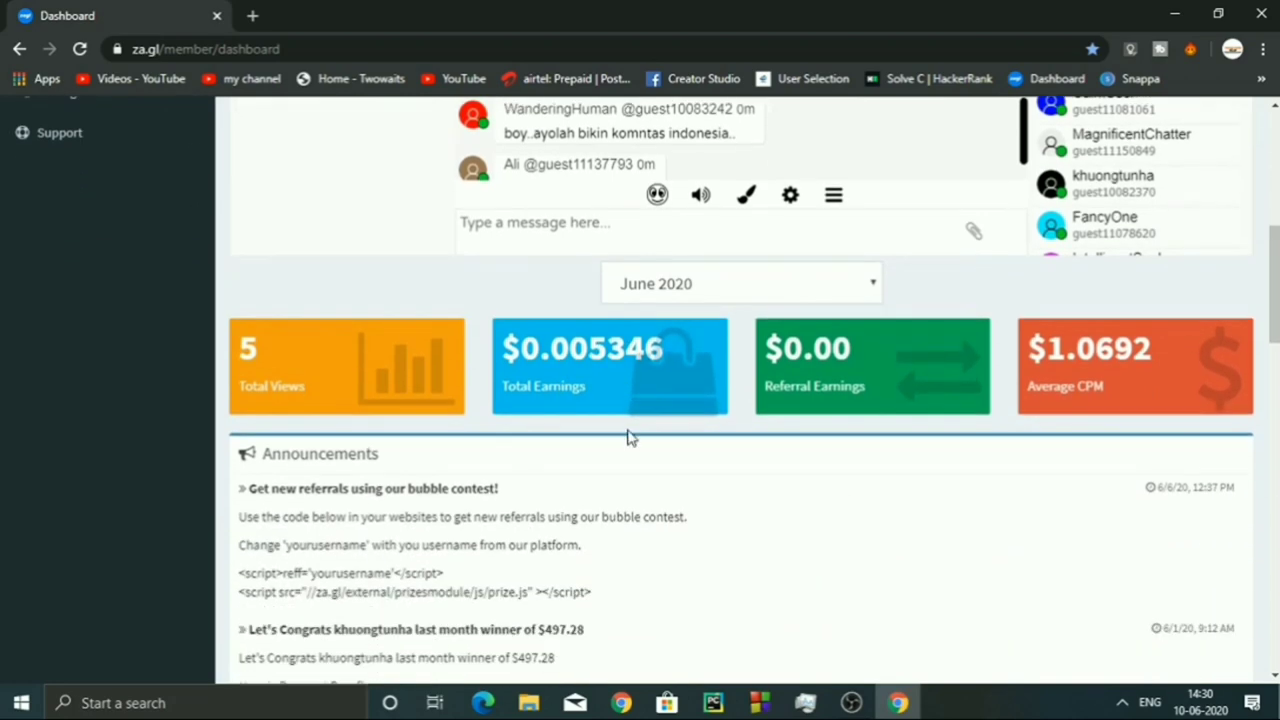
scroll(300, 385, "down", 12)
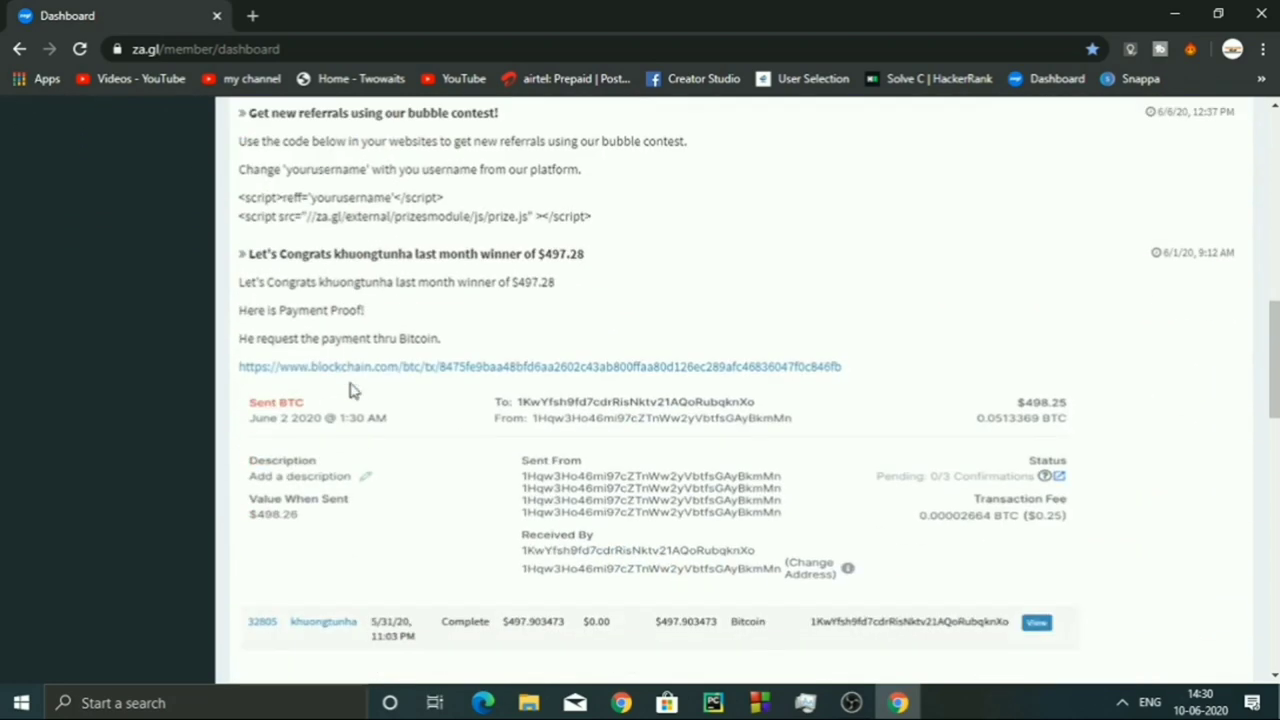
scroll(352, 388, "down", 2)
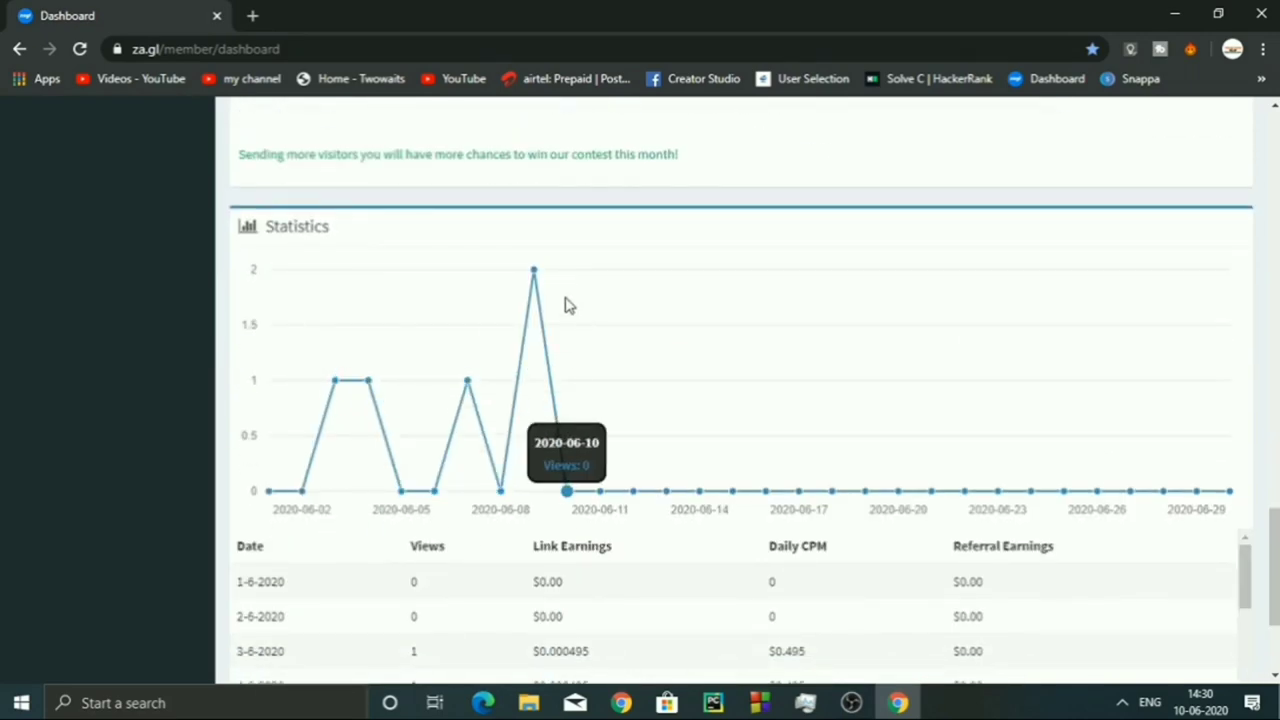
scroll(530, 300, "up", 8)
scroll(69, 318, "up", 10)
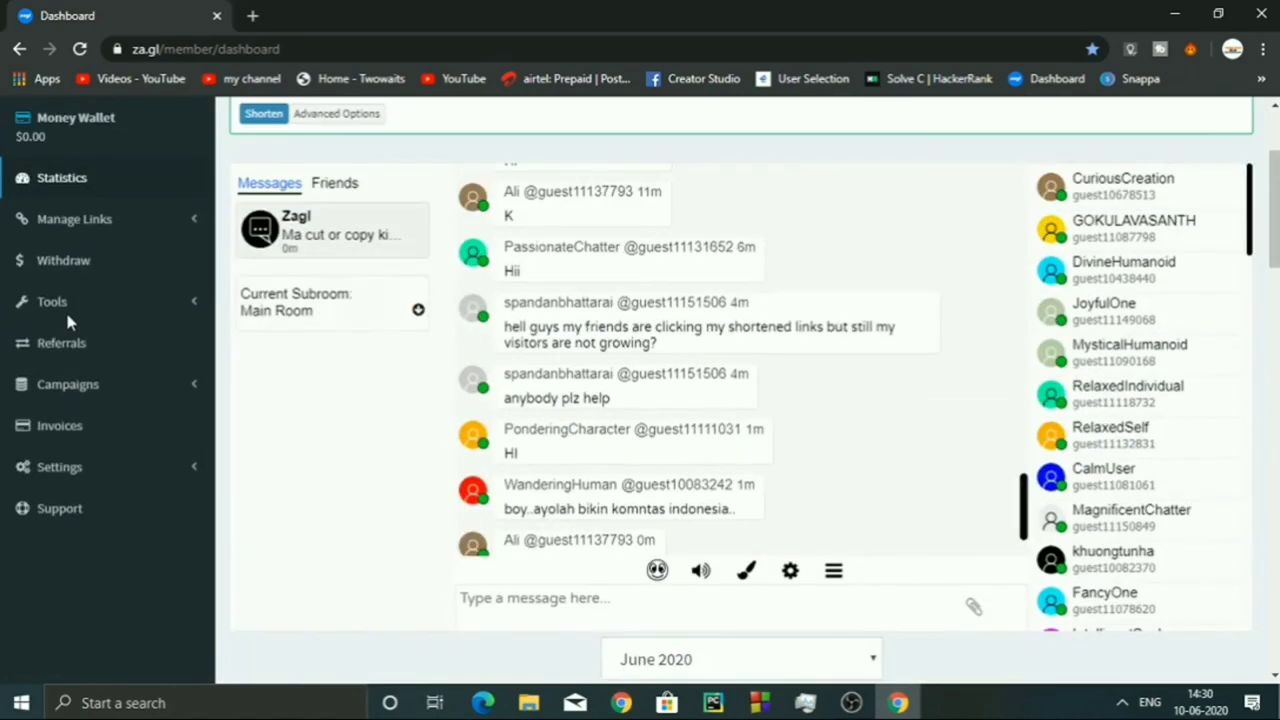
Show the link management options, open the Withdraw Funds page and read its payment rules and status descriptions.
left_click(119, 237)
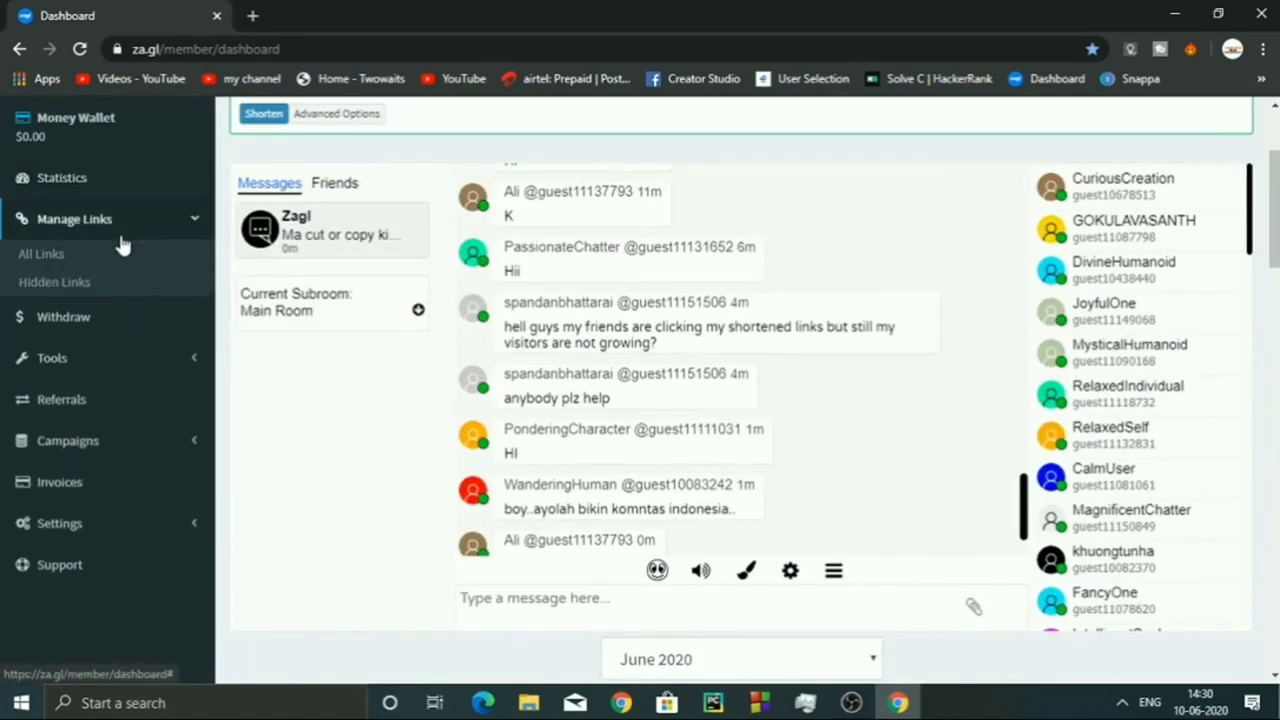
left_click(86, 333)
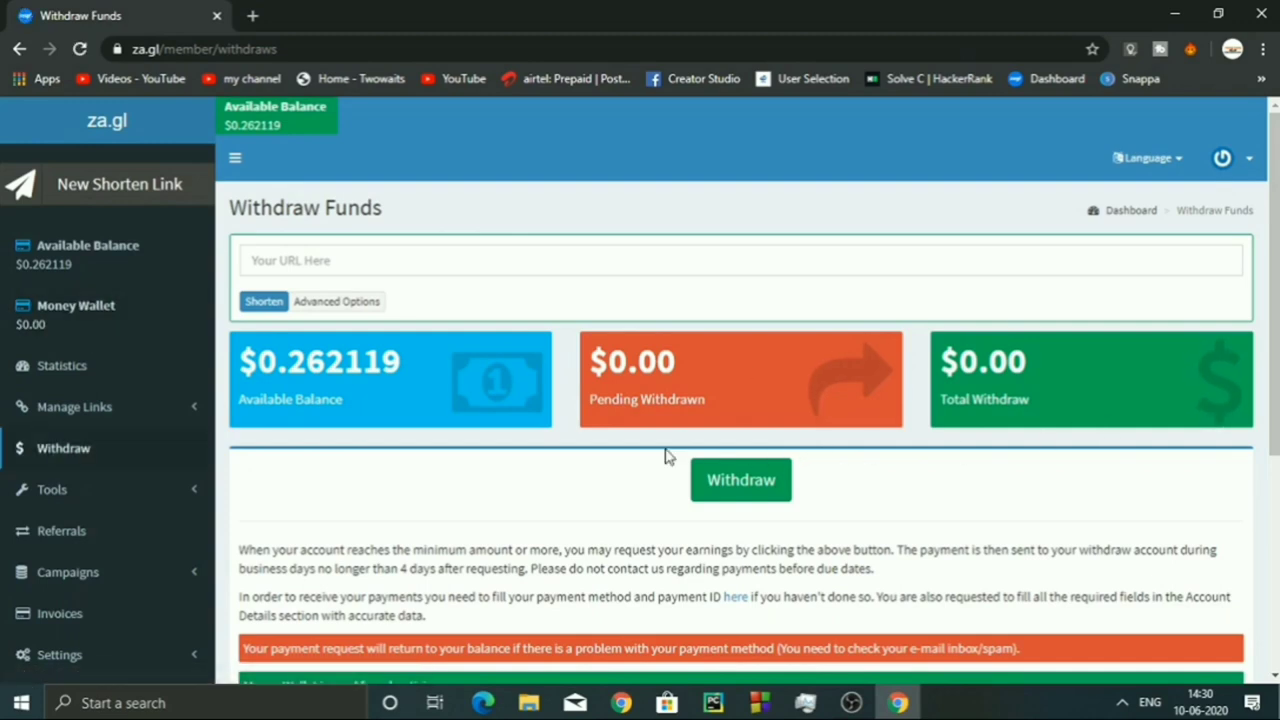
scroll(612, 441, "down", 4)
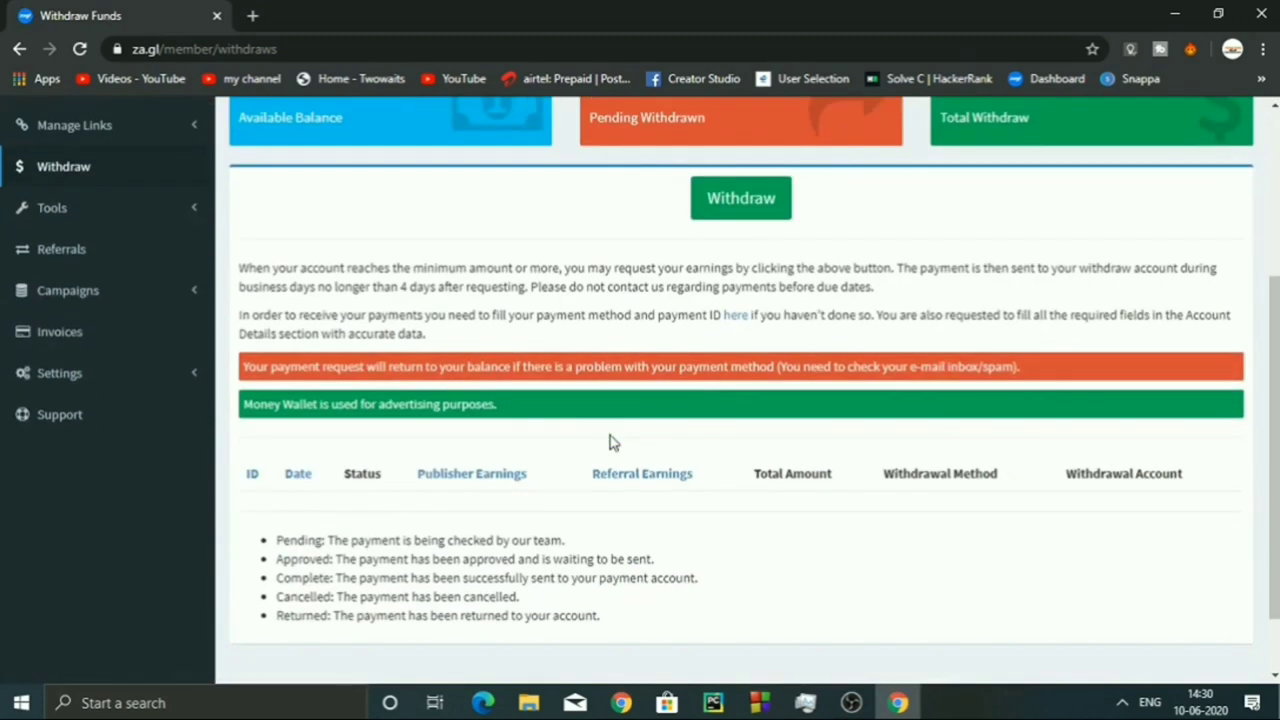
scroll(609, 443, "up", 4)
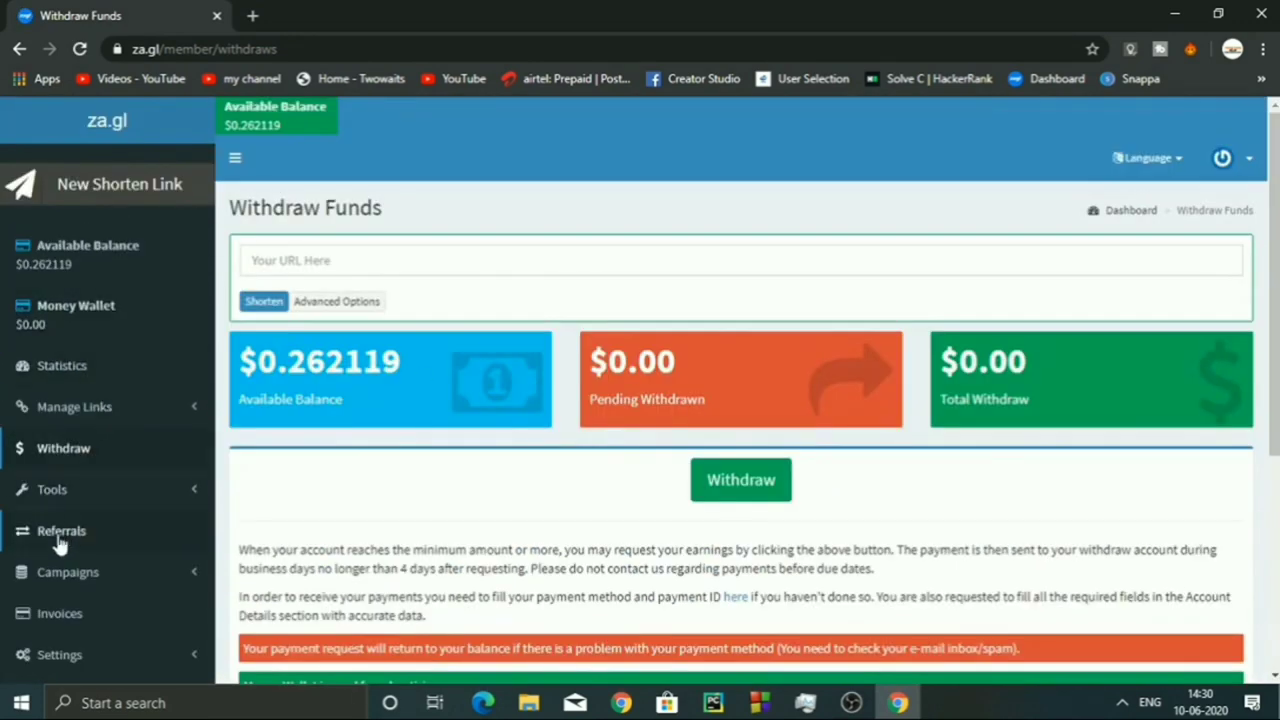
Look at the Campaigns options and open the account's Profile page in Settings.
left_click(137, 568)
scroll(137, 565, "down", 2)
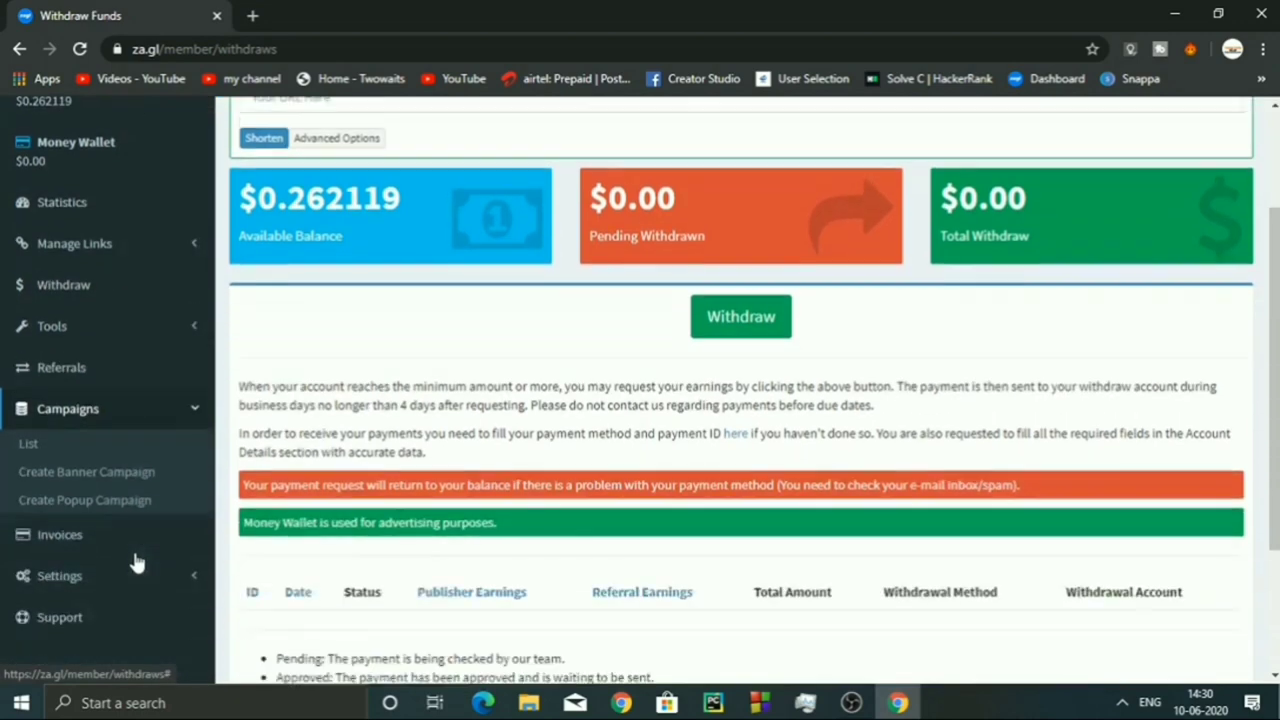
left_click(134, 549)
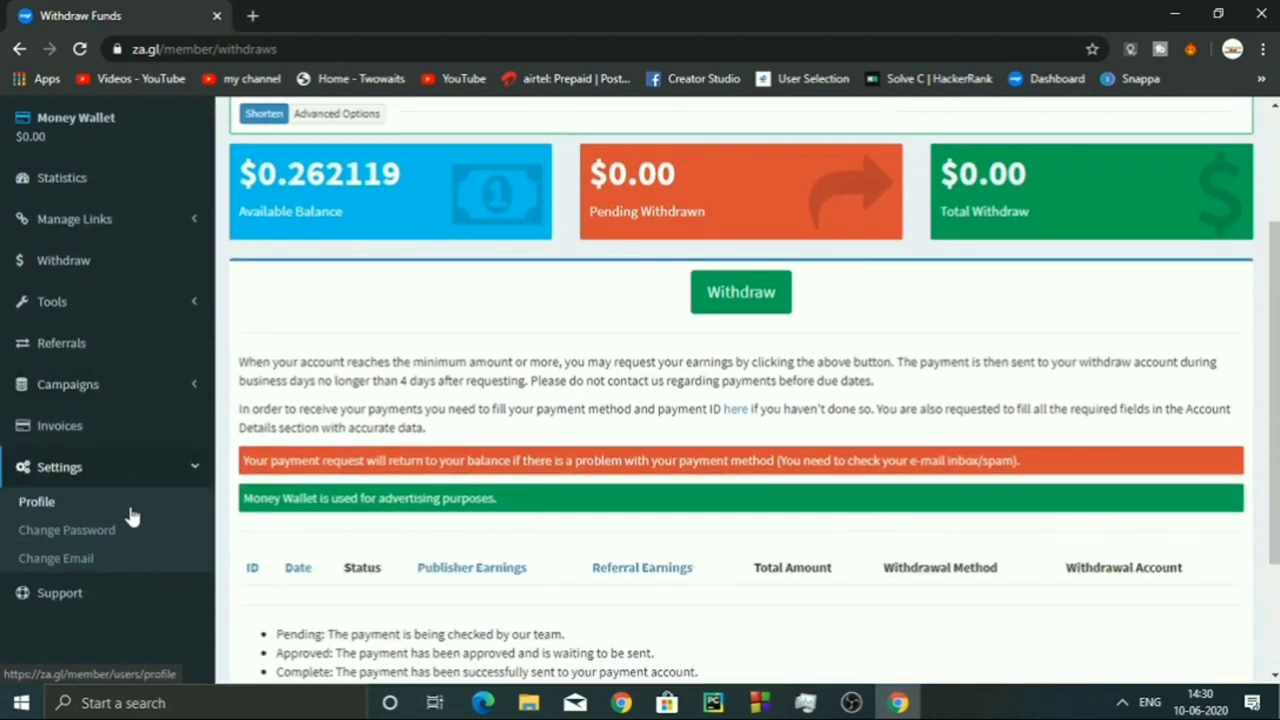
left_click(60, 472)
left_click(63, 482)
left_click(38, 503)
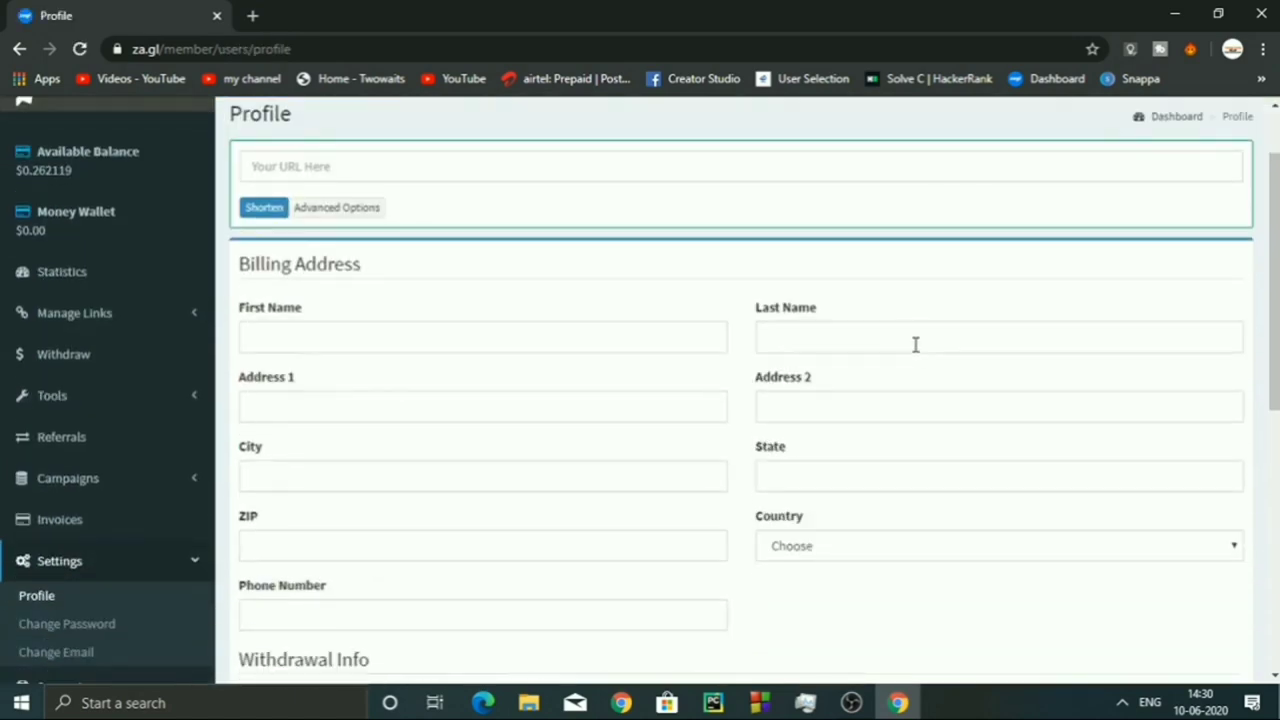
Review the profile's billing address fields, withdrawal methods, minimum withdrawal amounts and withdrawal account section.
scroll(915, 345, "down", 4)
scroll(916, 348, "up", 3)
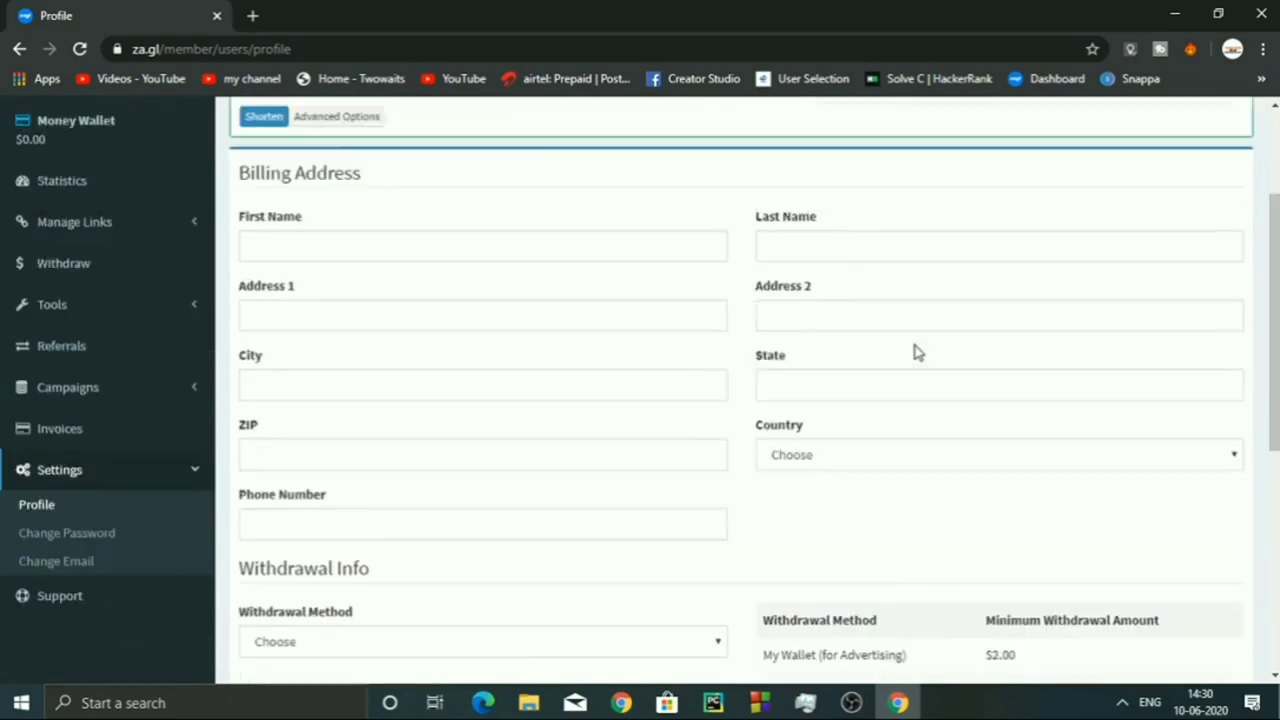
scroll(917, 351, "up", 2)
left_click(359, 430)
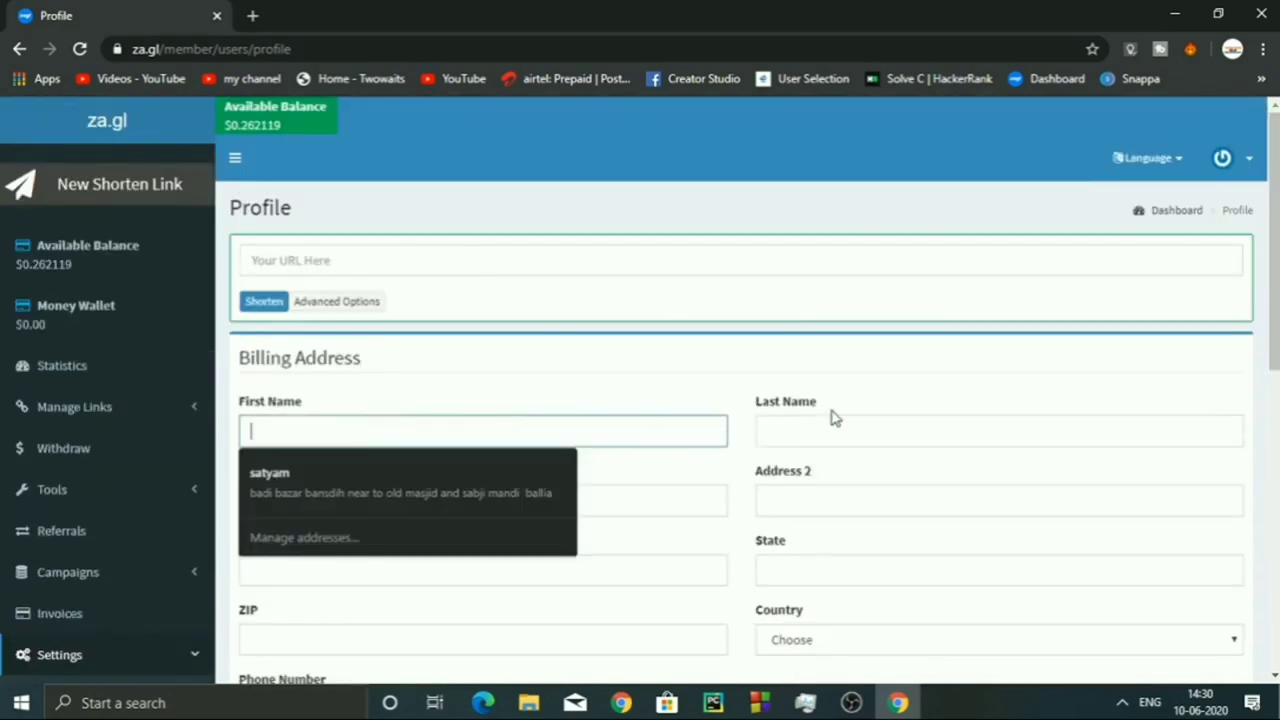
scroll(940, 418, "down", 5)
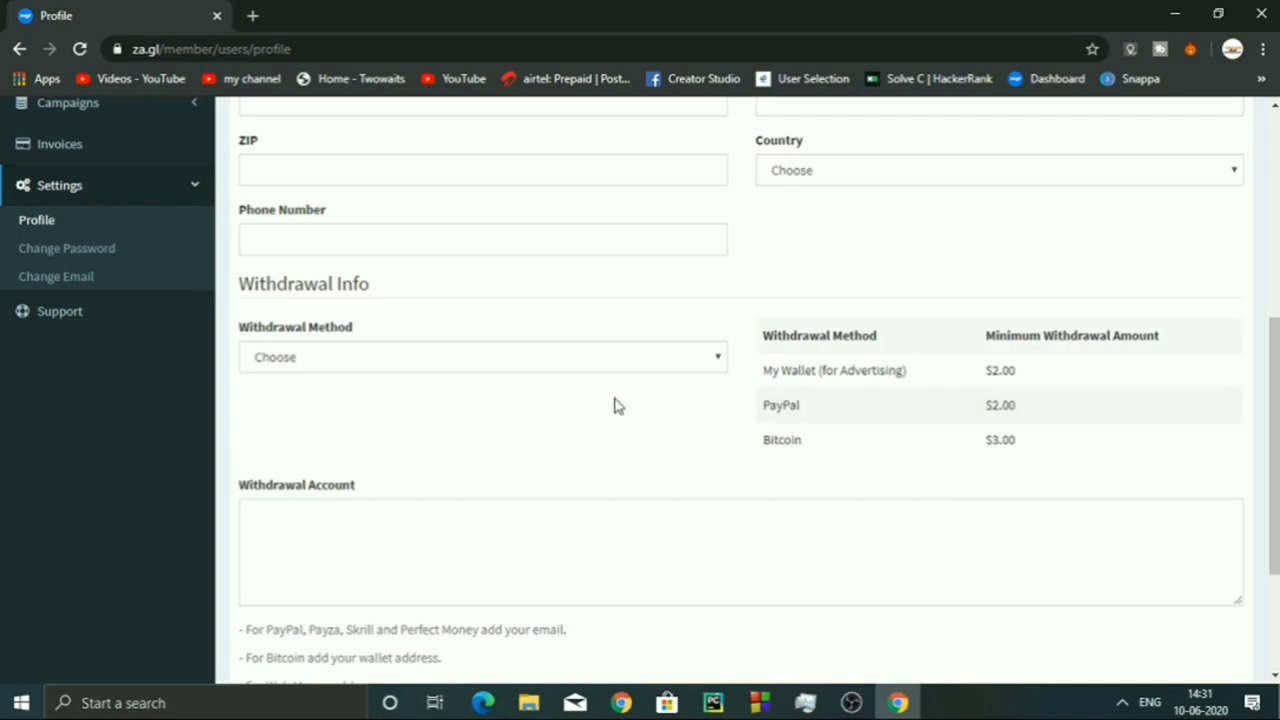
scroll(614, 405, "up", 5)
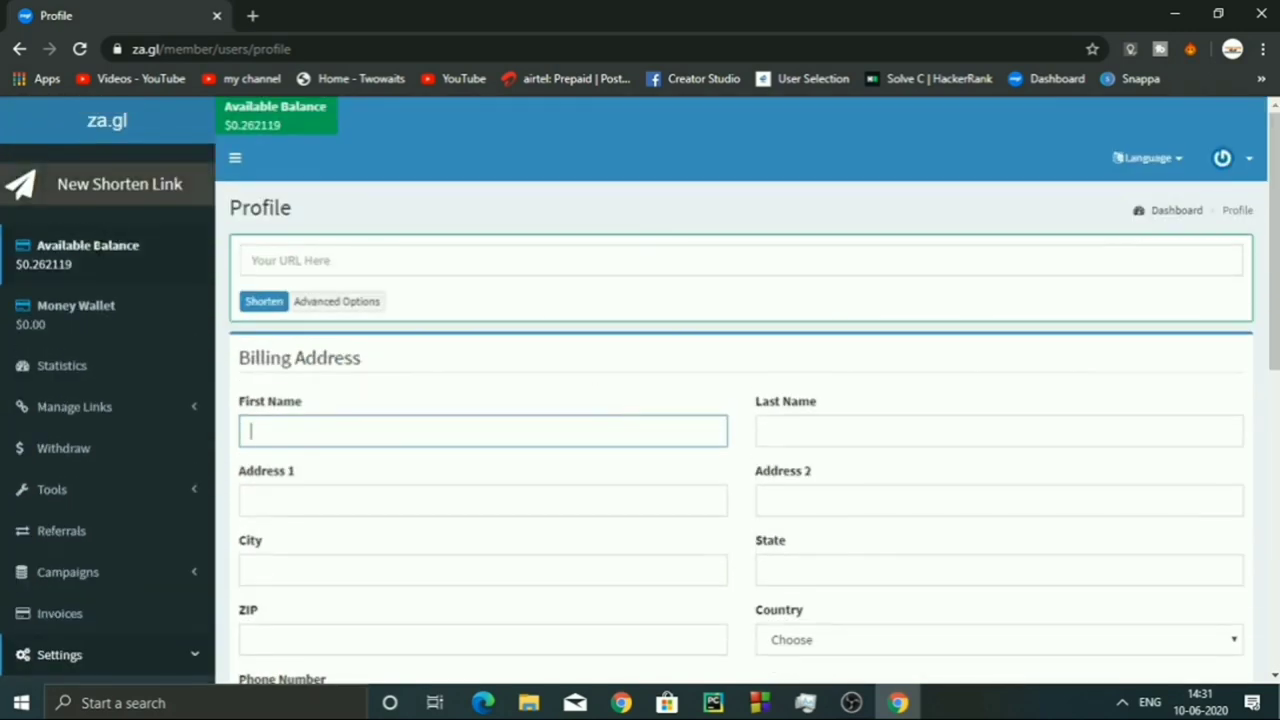
Return to the Statistics dashboard with the URL shortening field and open a new browser tab.
left_click(93, 270)
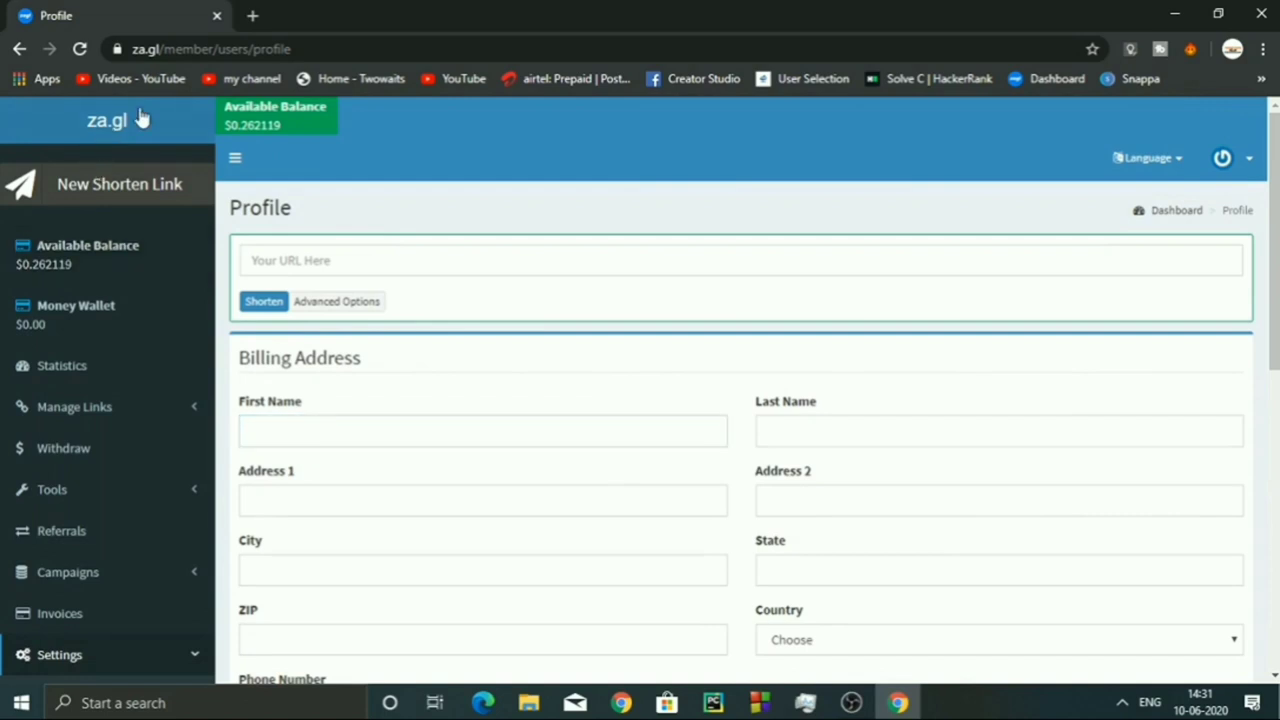
left_click(72, 370)
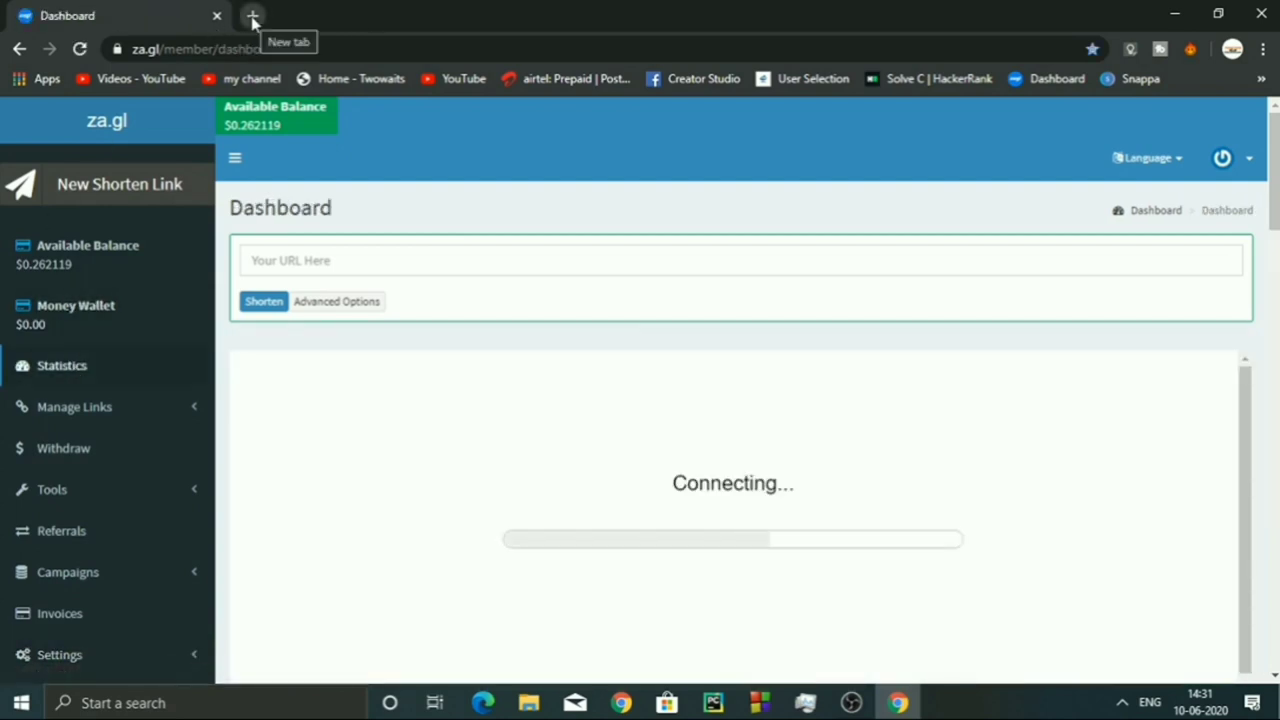
left_click(252, 17)
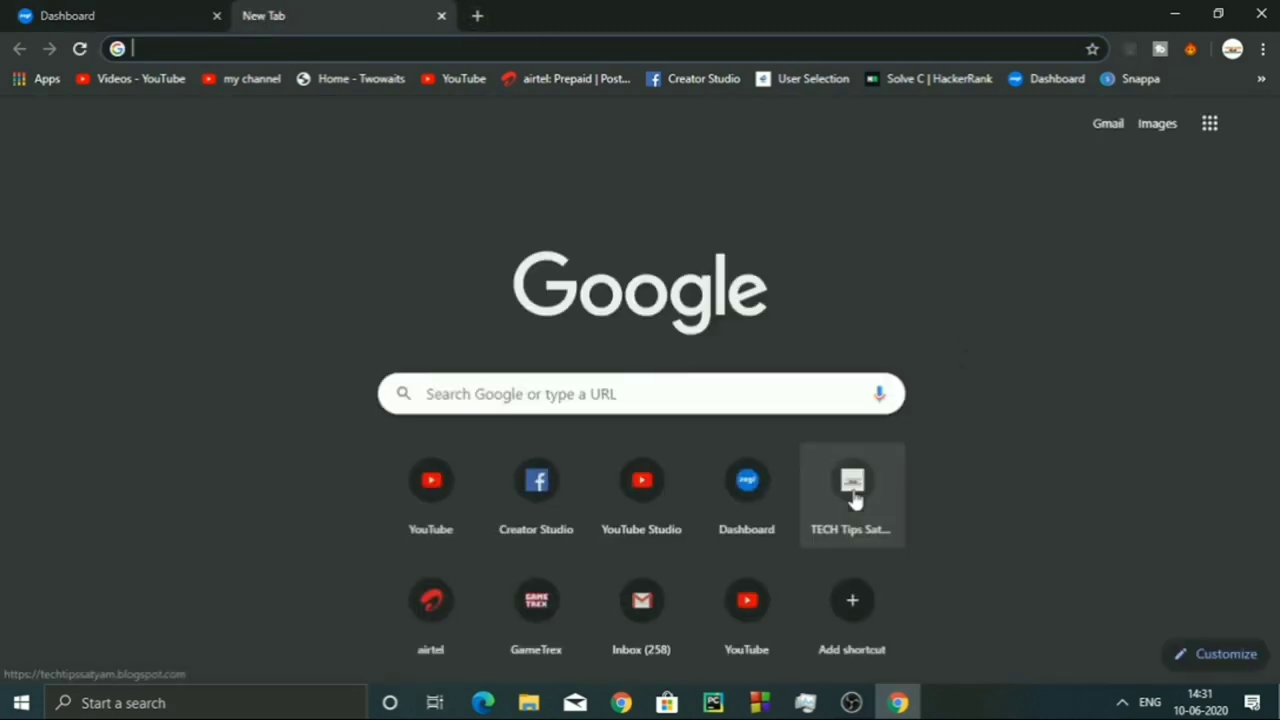
Open the TECH Tips Satyam blog and copy its full web address.
left_click(853, 495)
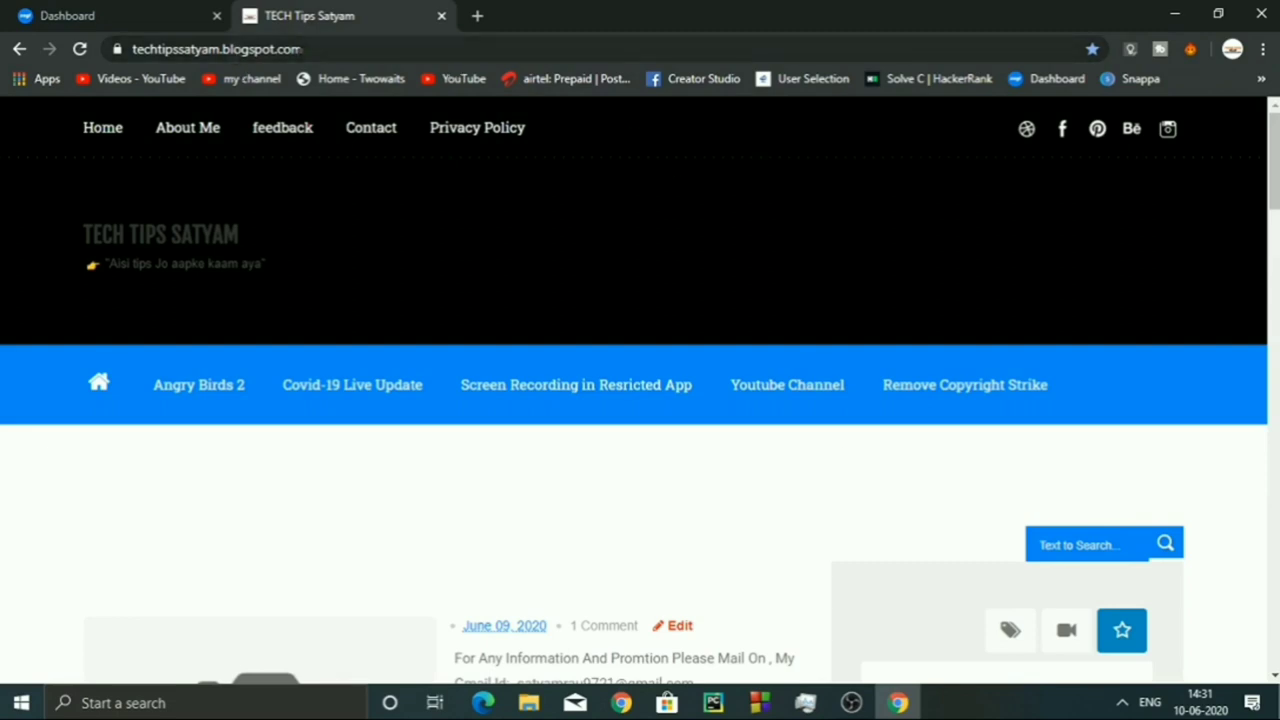
left_click_drag(311, 49, 208, 49)
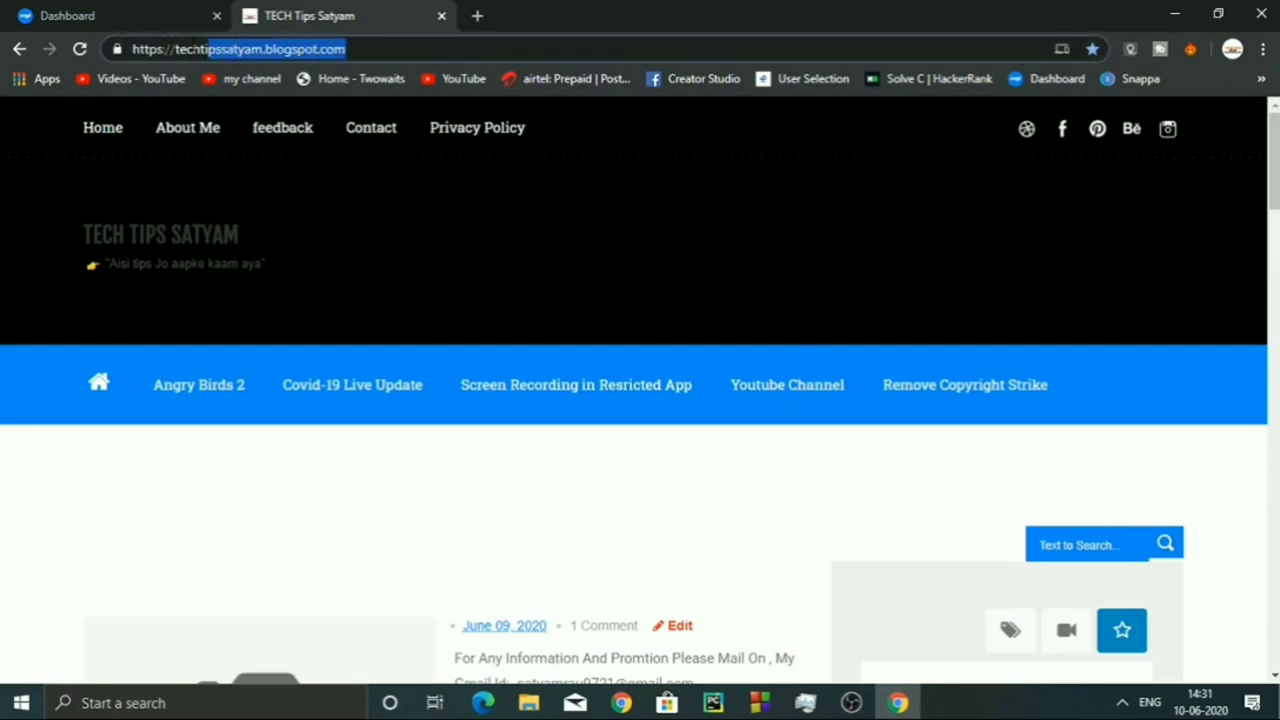
triple_click(194, 49)
right_click(194, 47)
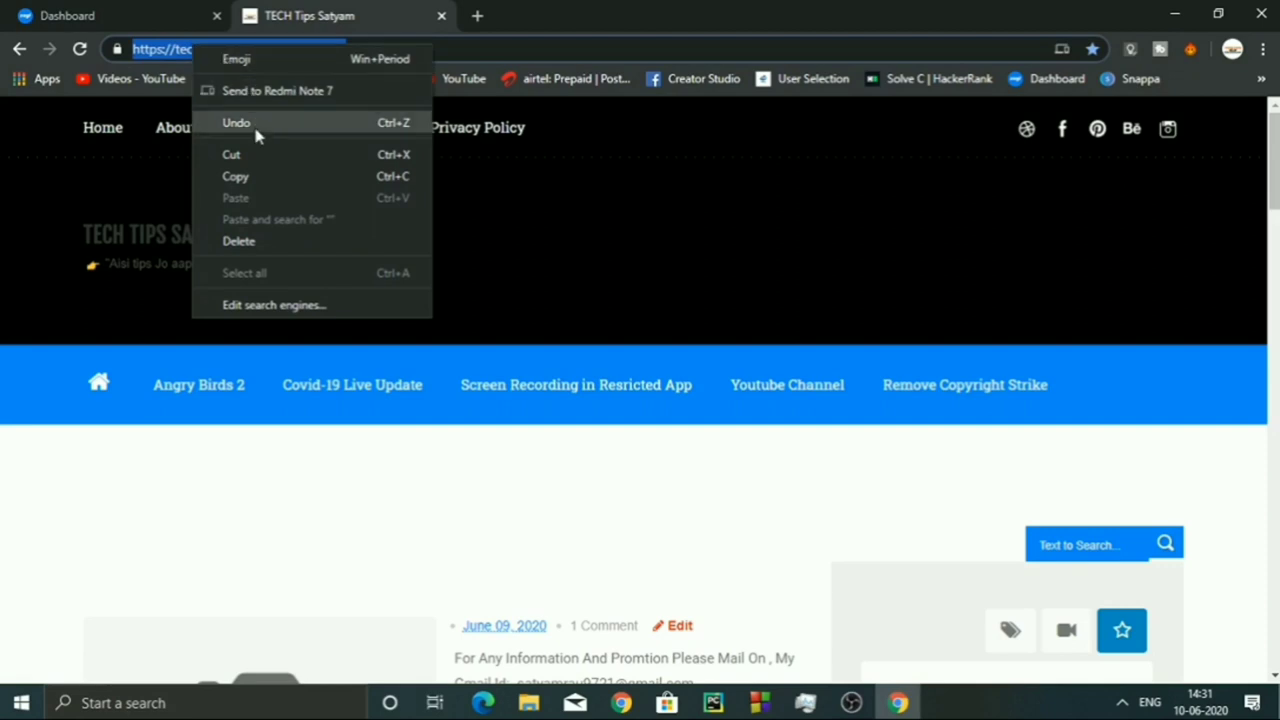
left_click(252, 174)
Paste the copied blog address into the URL field on the za.gl dashboard and shorten it.
left_click(148, 10)
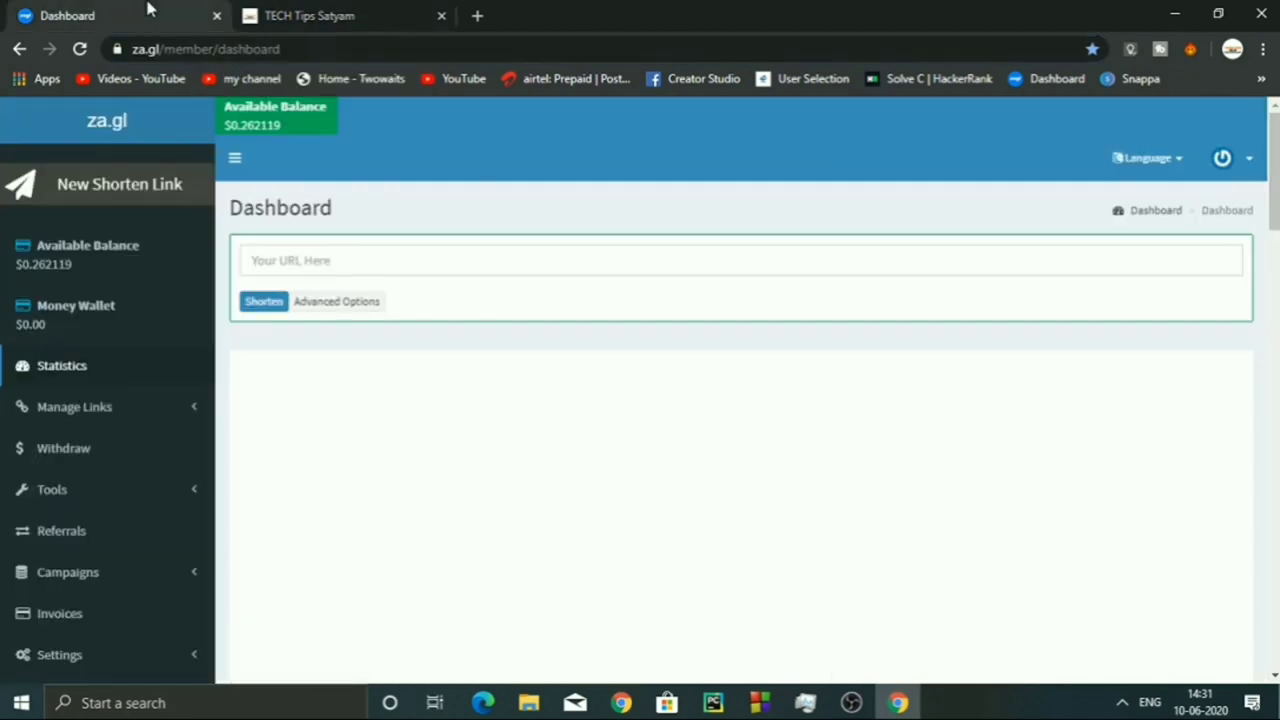
left_click(311, 258)
right_click(311, 260)
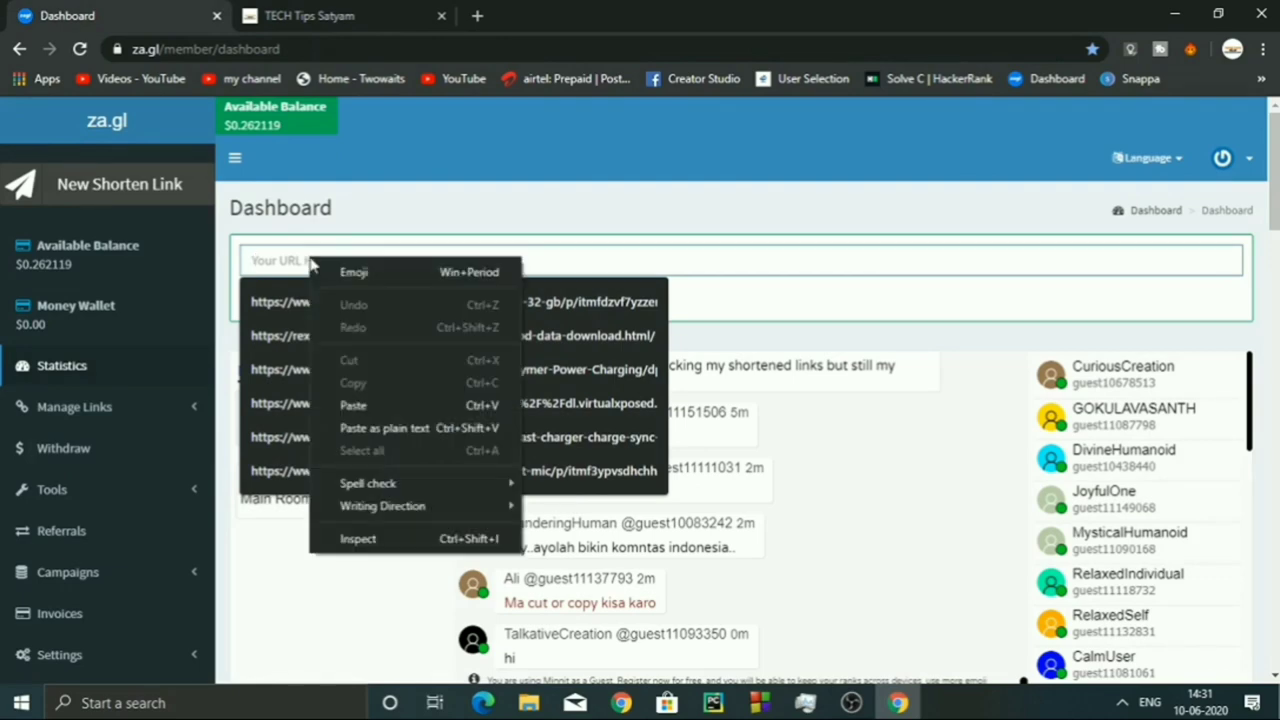
left_click(360, 405)
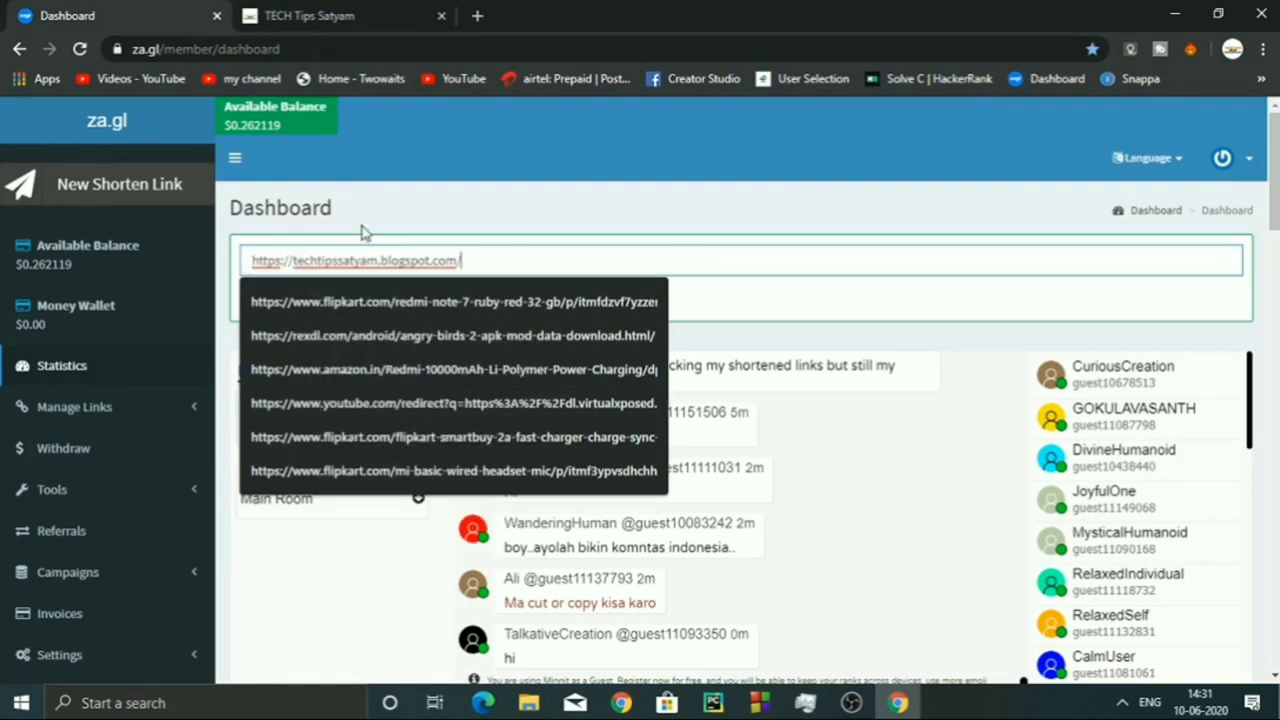
left_click(760, 254)
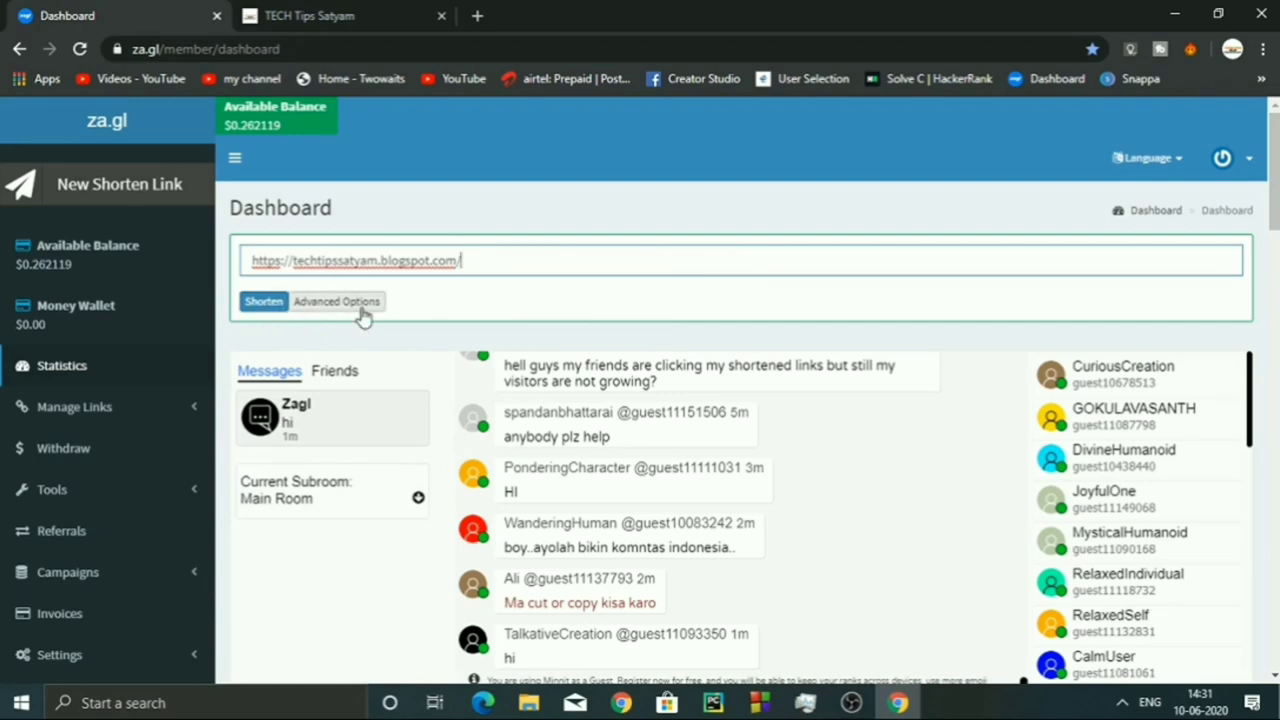
left_click(260, 305)
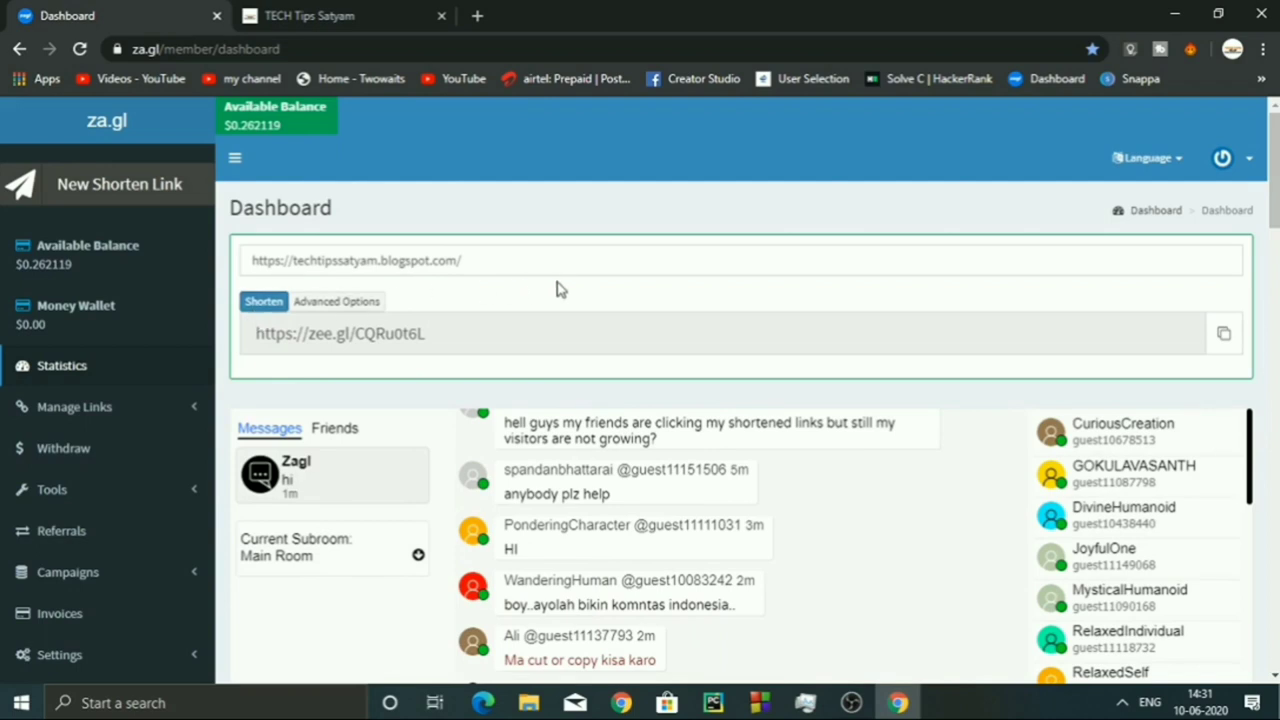
Copy the generated short link and open it in a new browser tab.
left_click(337, 337)
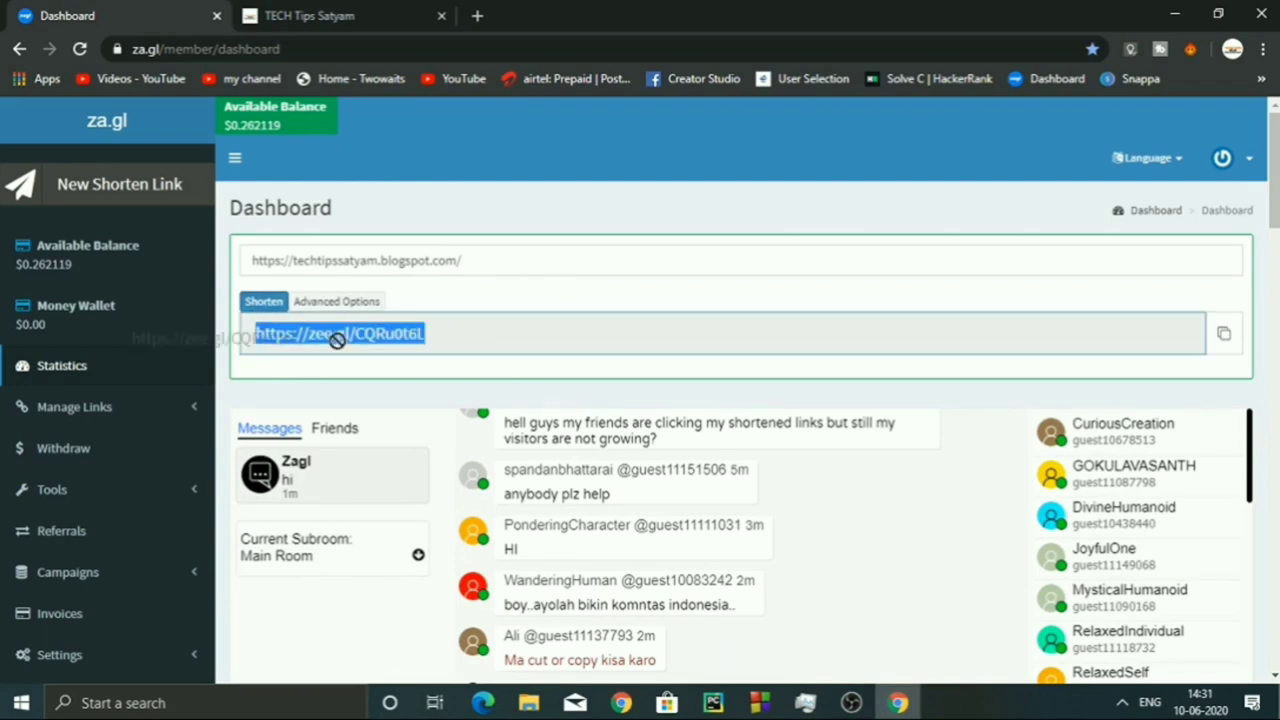
left_click(479, 340)
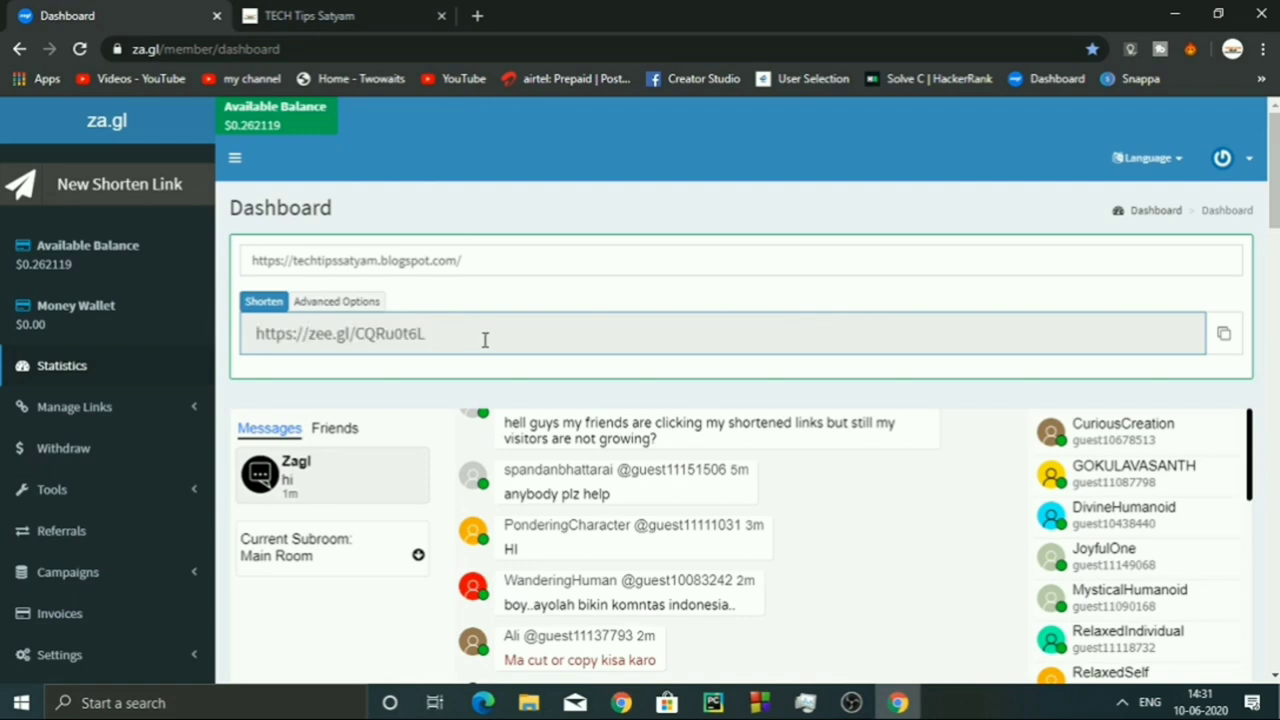
left_click(1225, 336)
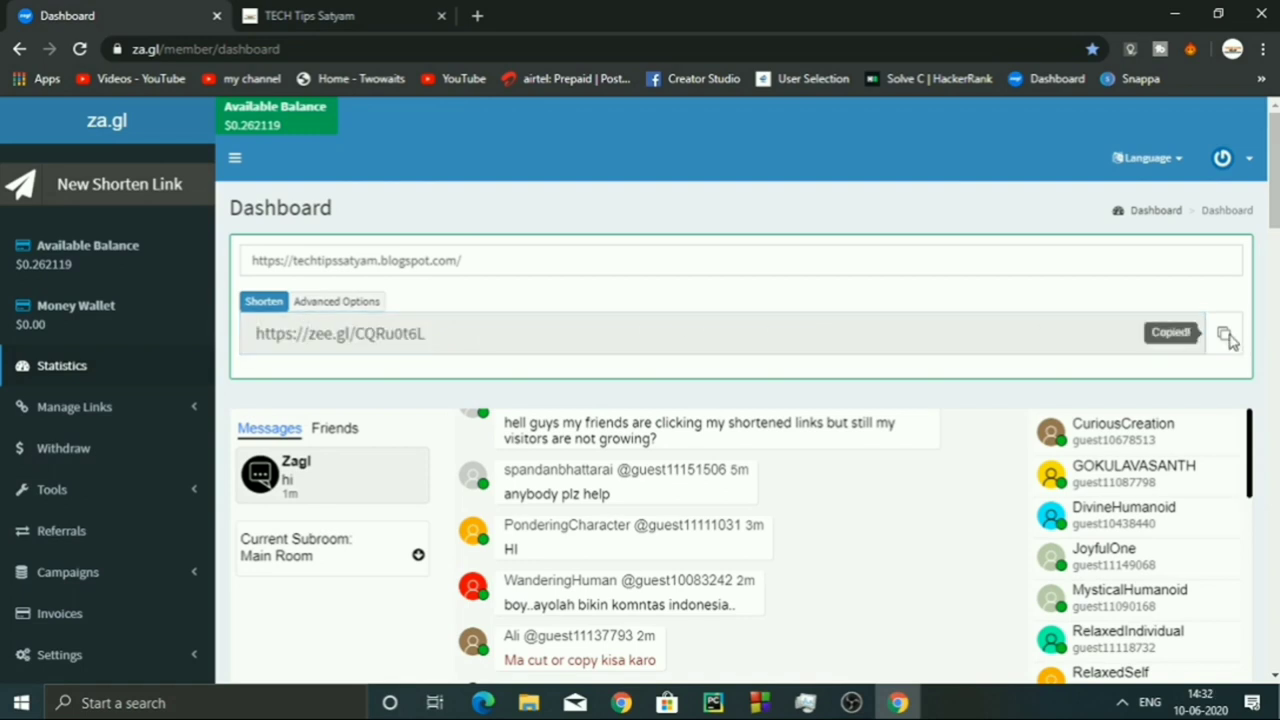
left_click(477, 15)
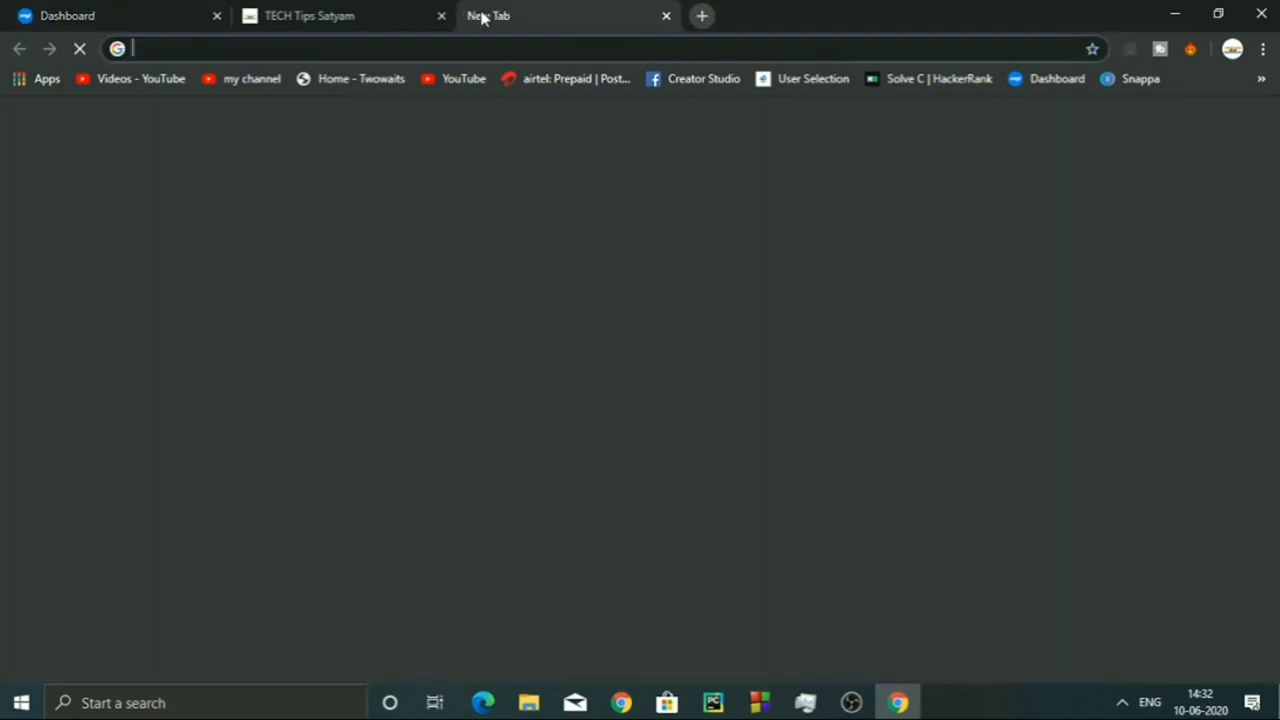
right_click(282, 46)
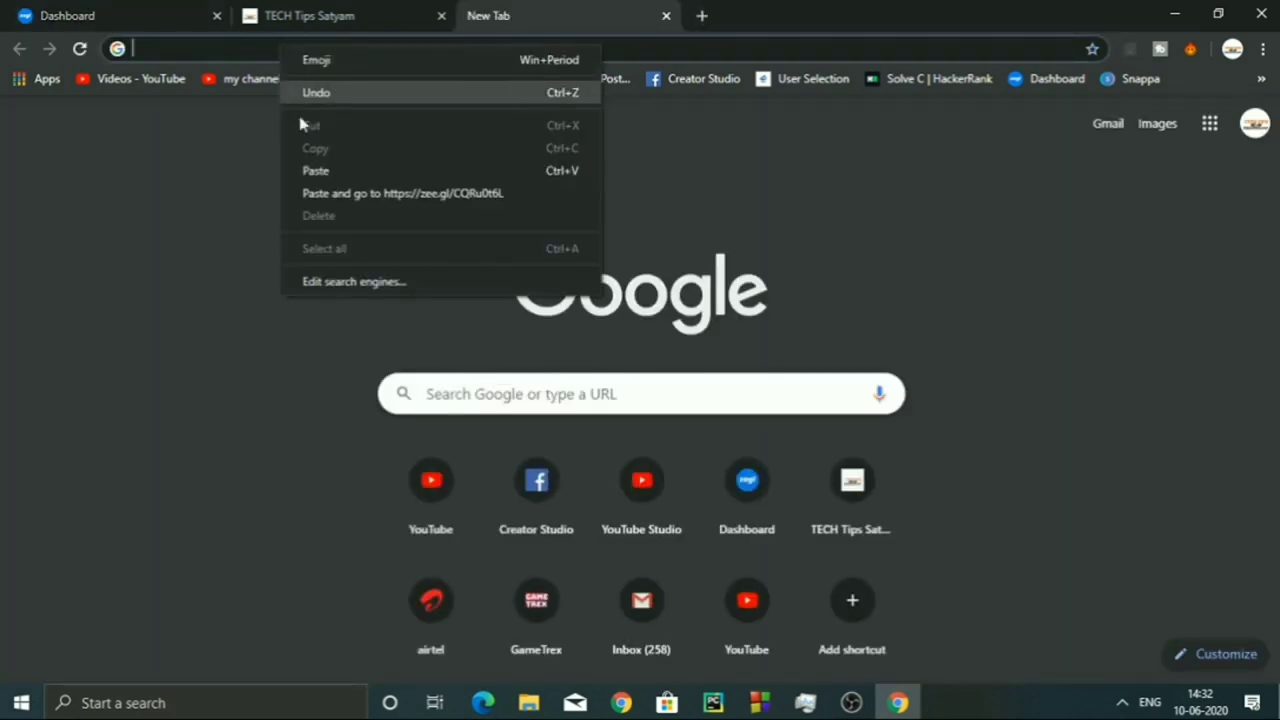
left_click(343, 193)
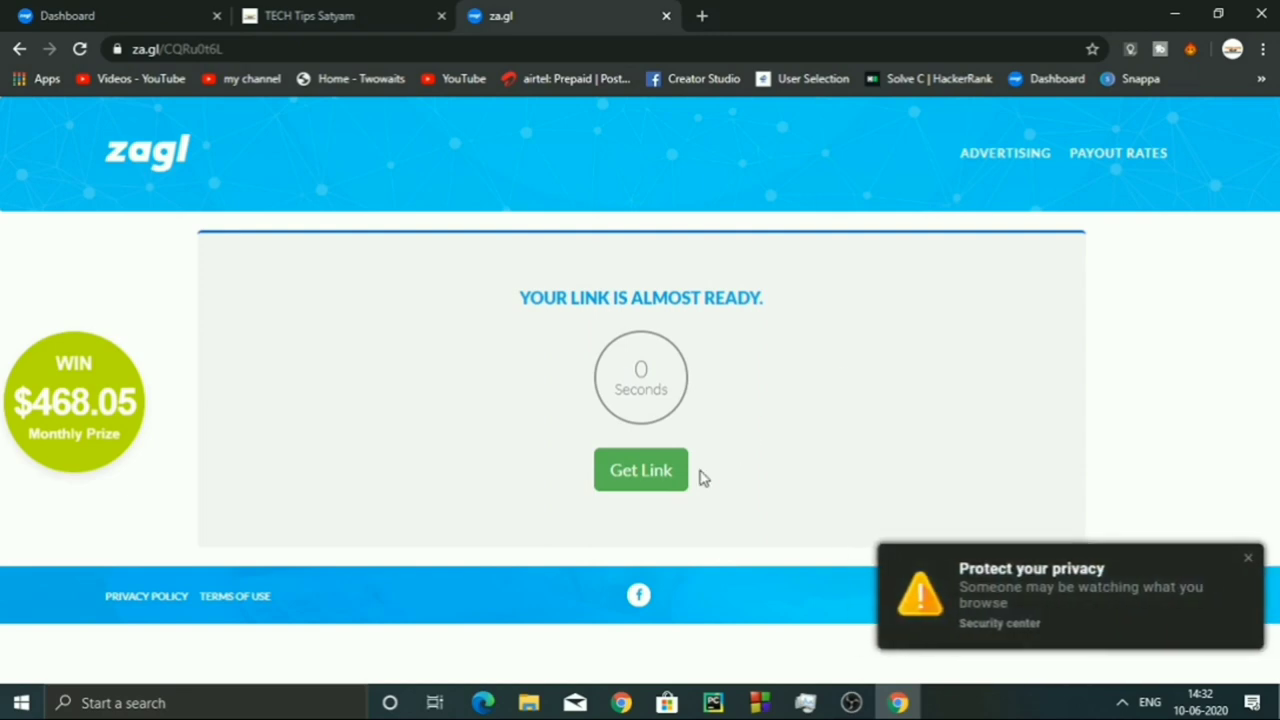
Get the destination link from the za.gl waiting page, bypassing the UpdateSearch ad tabs, until the blog opens.
left_click(636, 480)
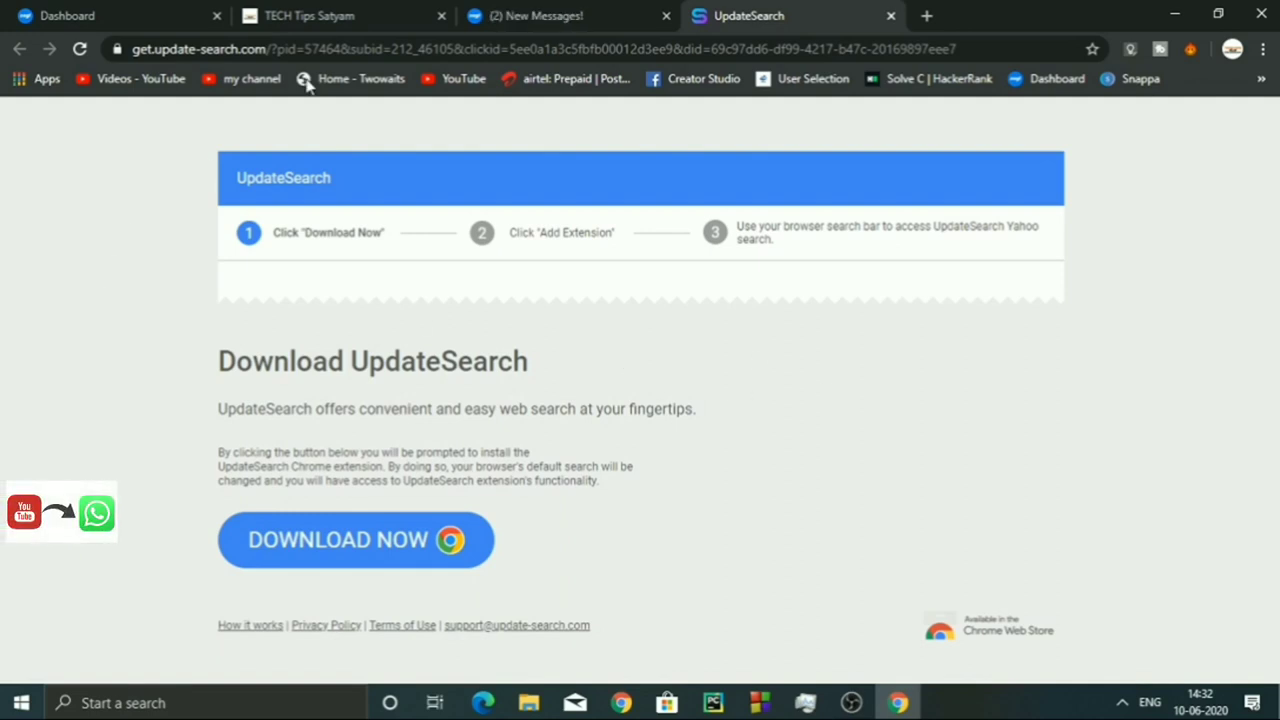
left_click(889, 15)
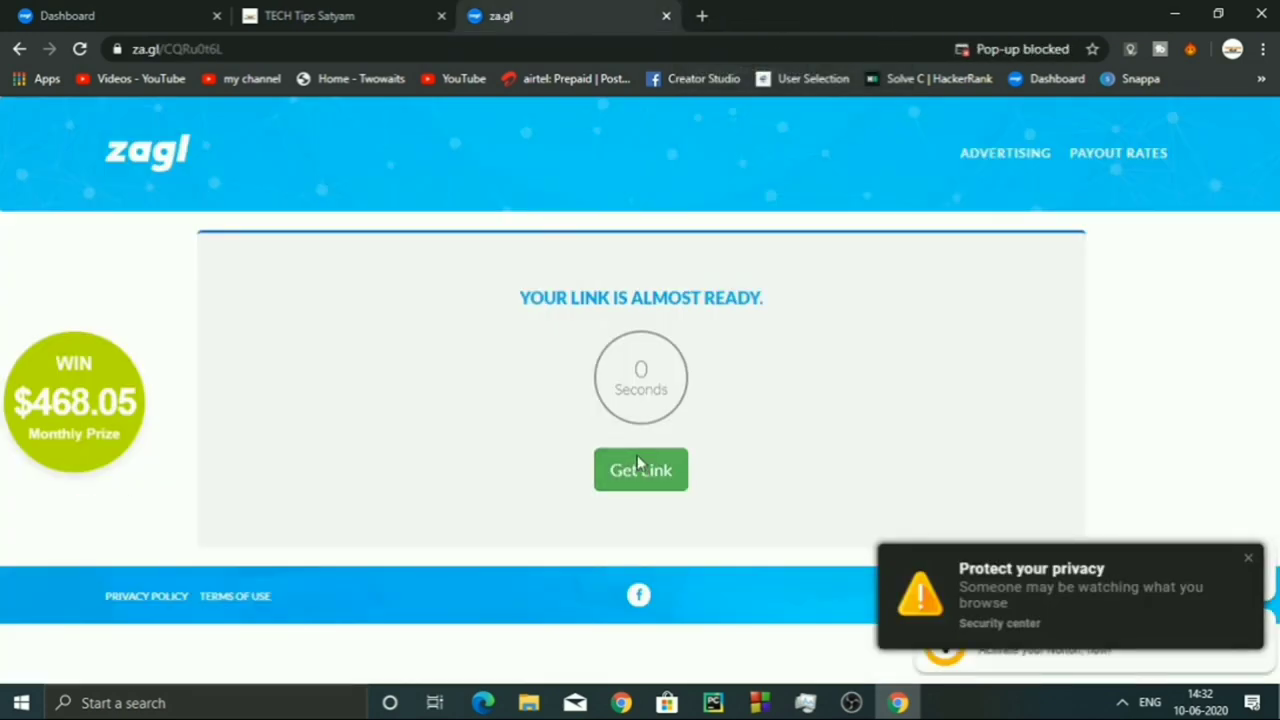
left_click(640, 469)
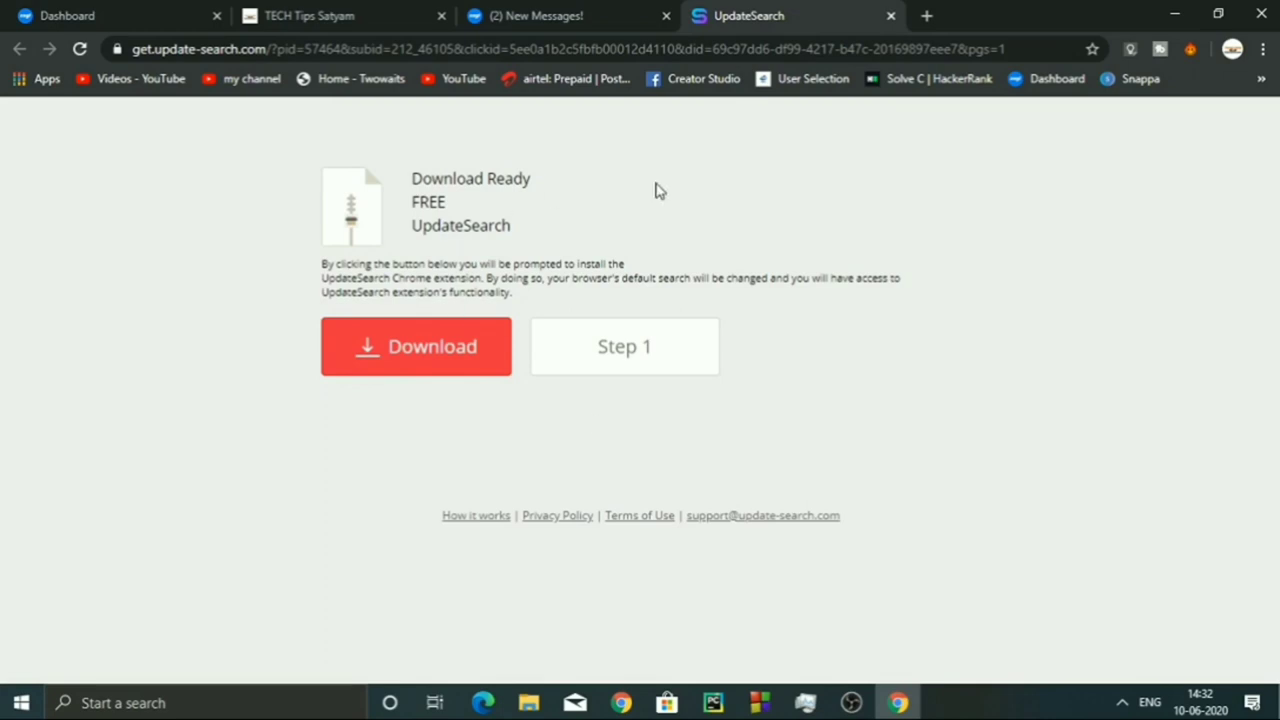
left_click(619, 13)
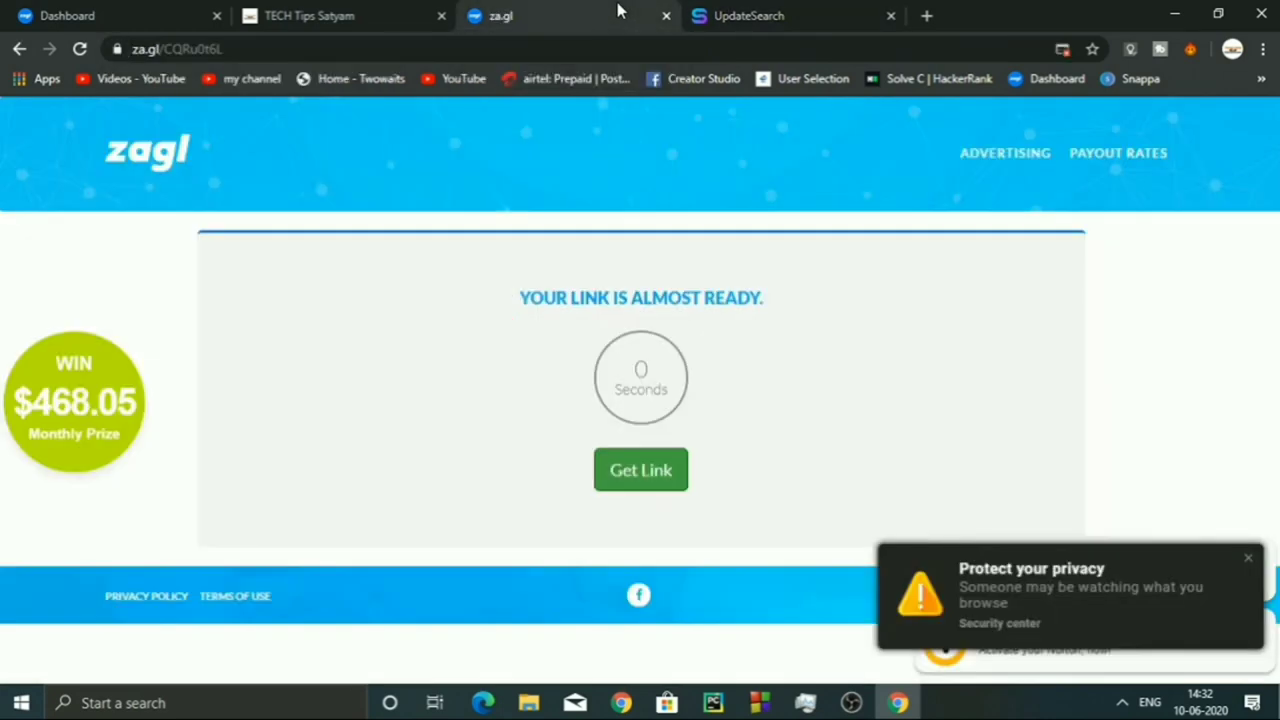
left_click(636, 478)
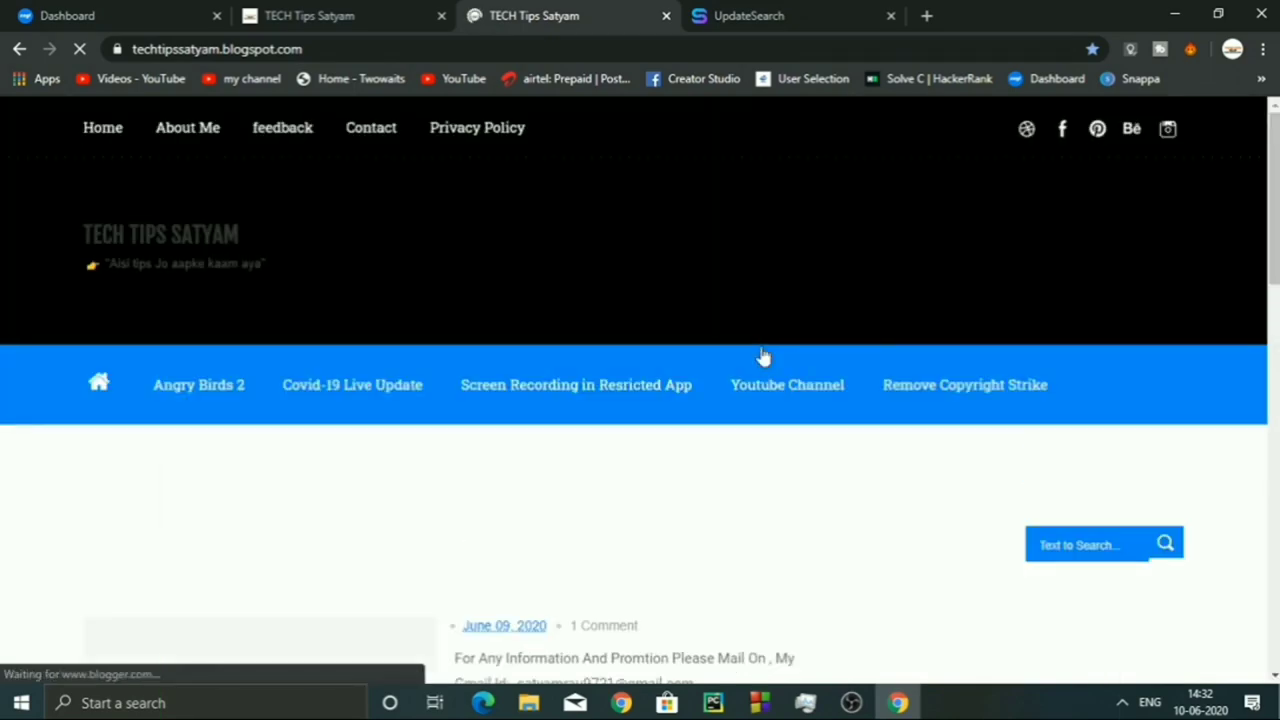
Look through the blog page reached by the short link and close the remaining UpdateSearch ad tab.
scroll(762, 355, "down", 6)
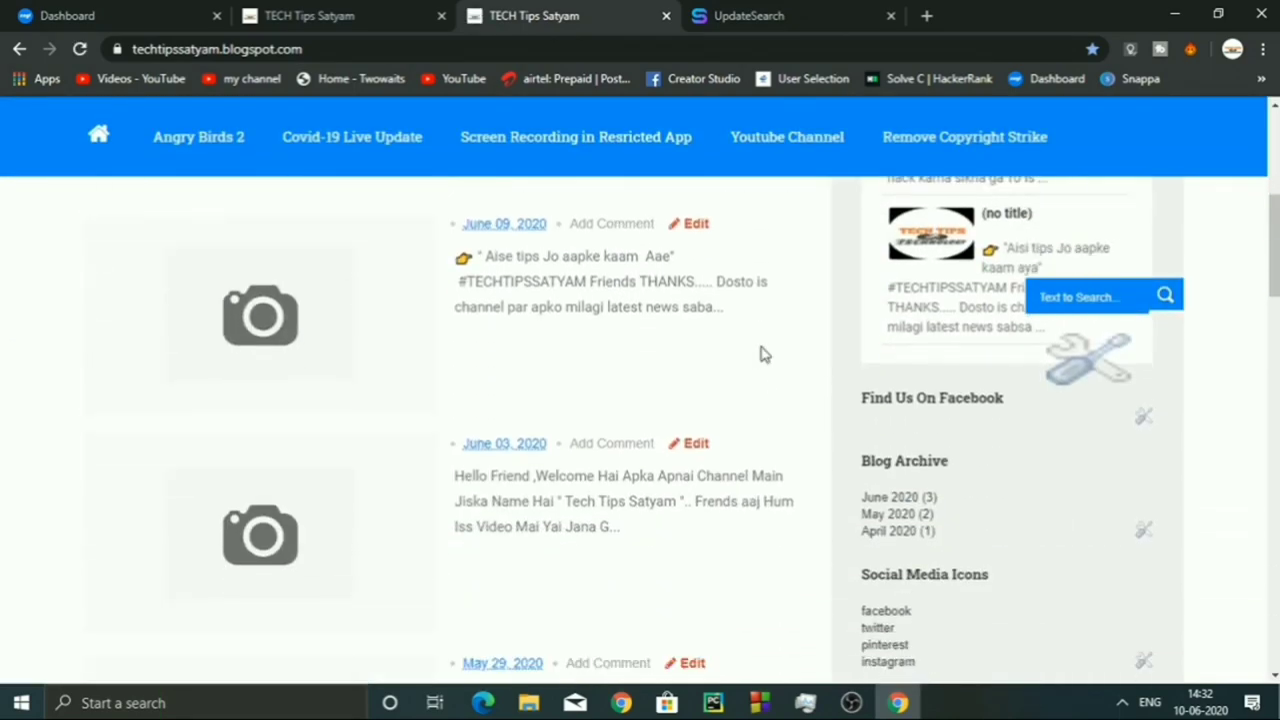
scroll(762, 355, "down", 10)
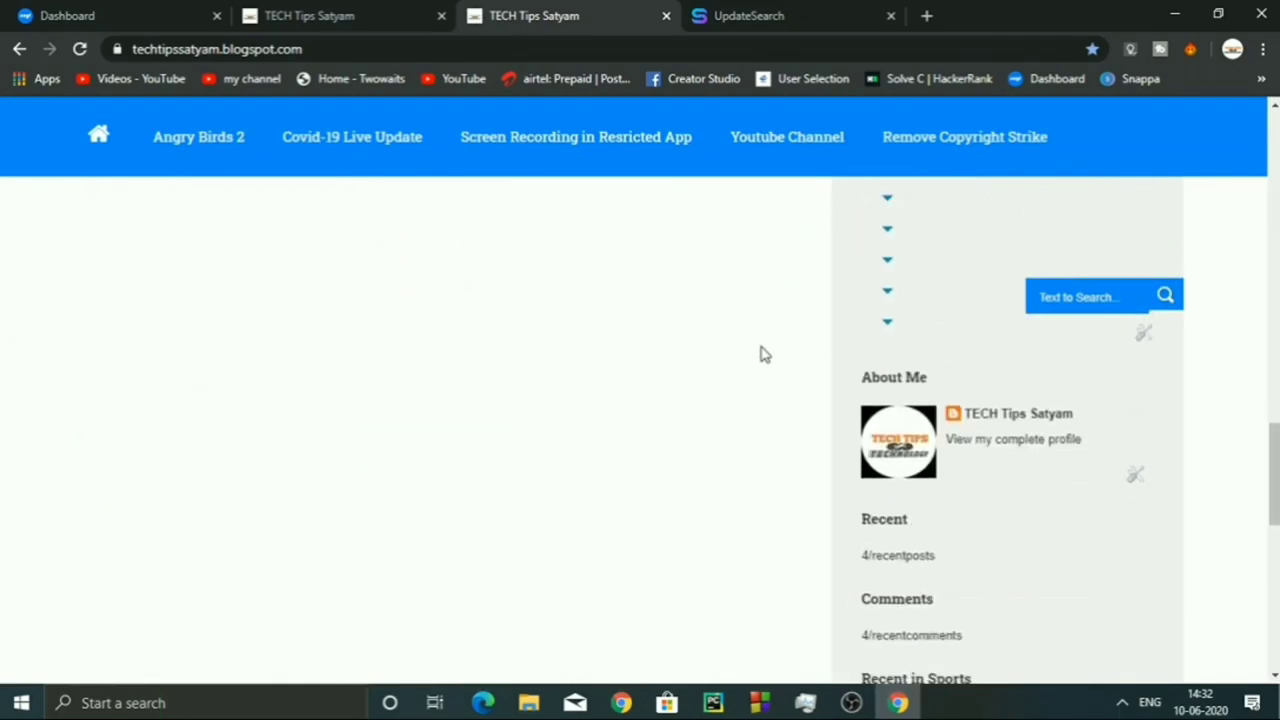
scroll(762, 355, "up", 8)
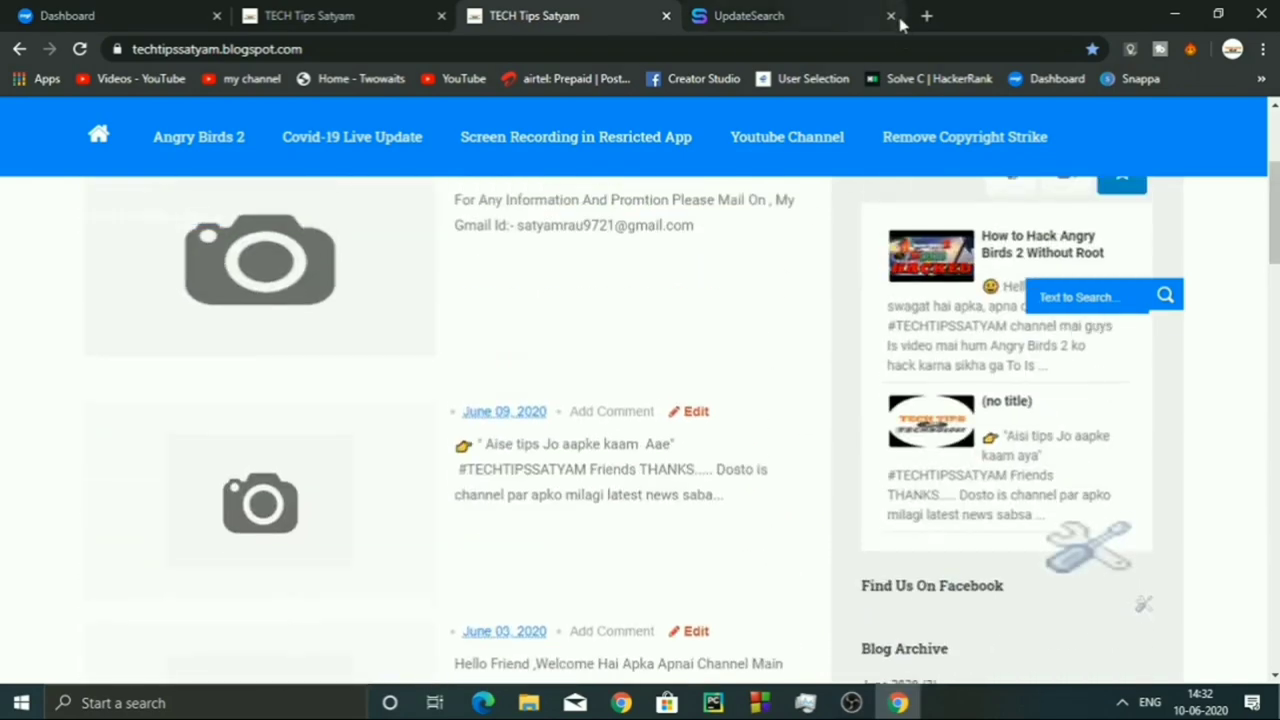
left_click(890, 16)
scroll(560, 349, "up", 1)
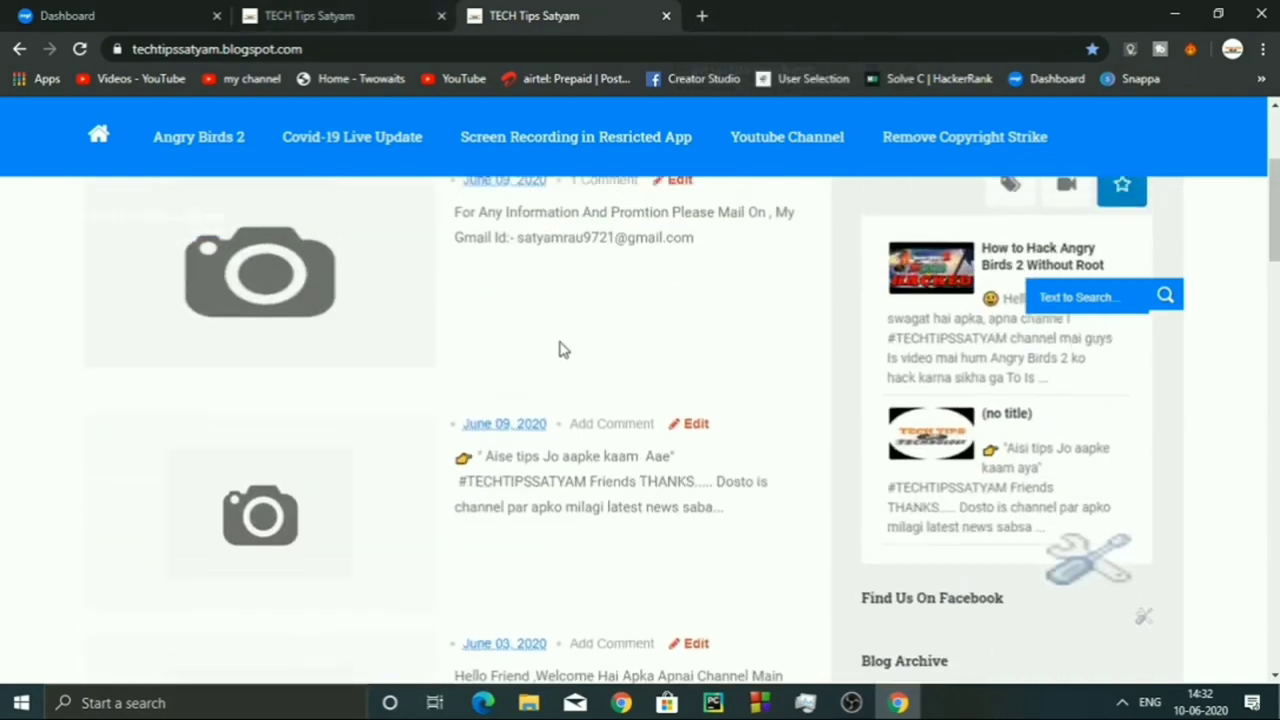
scroll(560, 349, "up", 5)
Return to the za.gl dashboard and review the June 2020 views, earnings and CPM figures, the announcements and the shortened link.
left_click(52, 12)
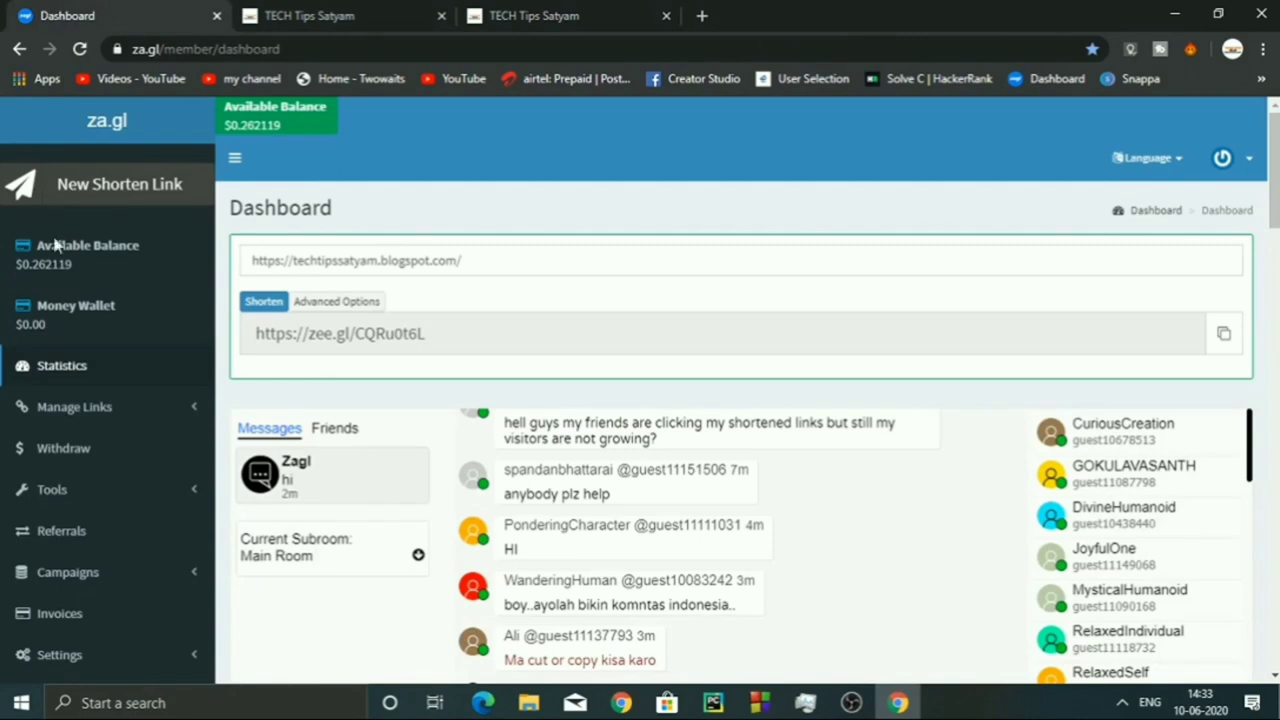
scroll(86, 563, "down", 5)
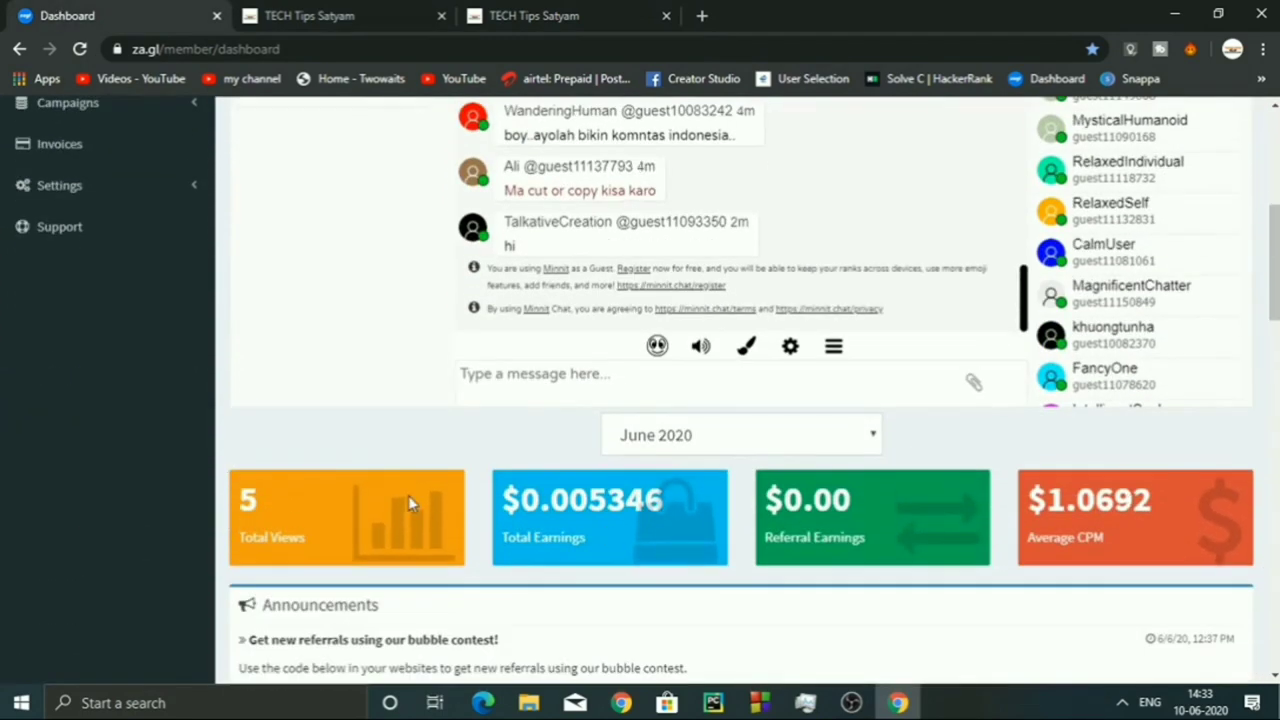
scroll(408, 495, "down", 3)
scroll(408, 495, "up", 2)
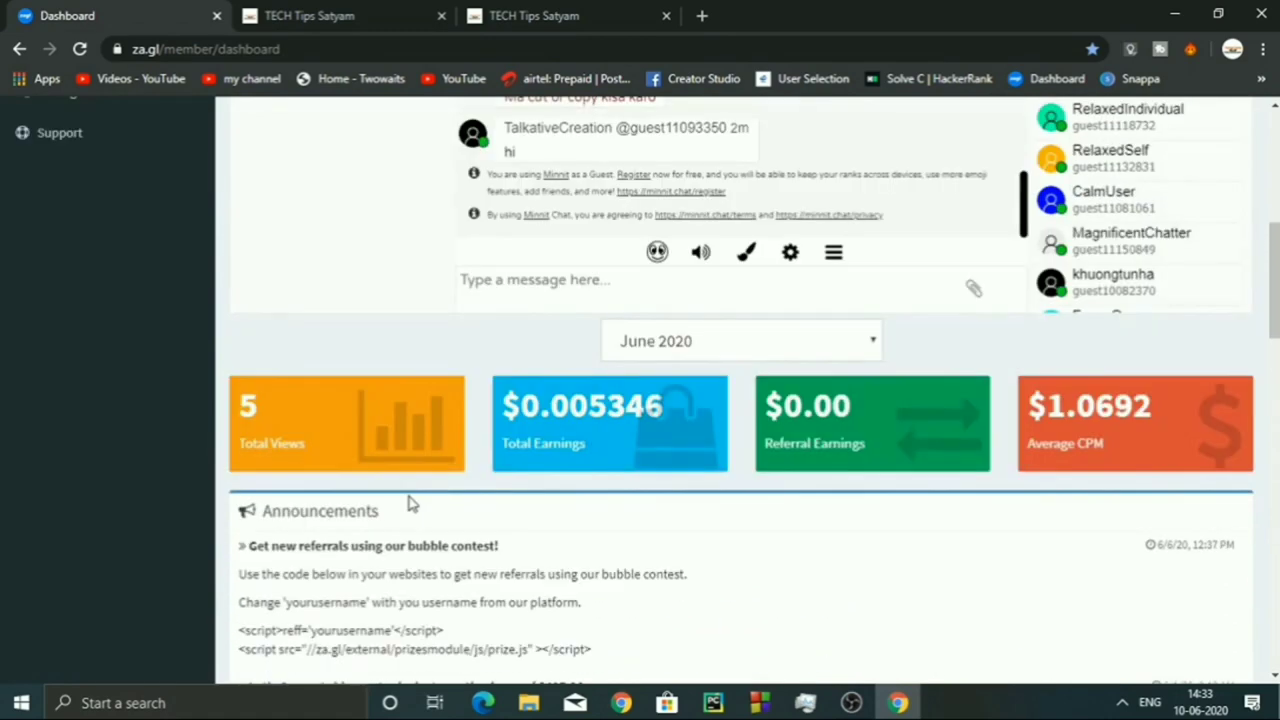
scroll(408, 503, "down", 3)
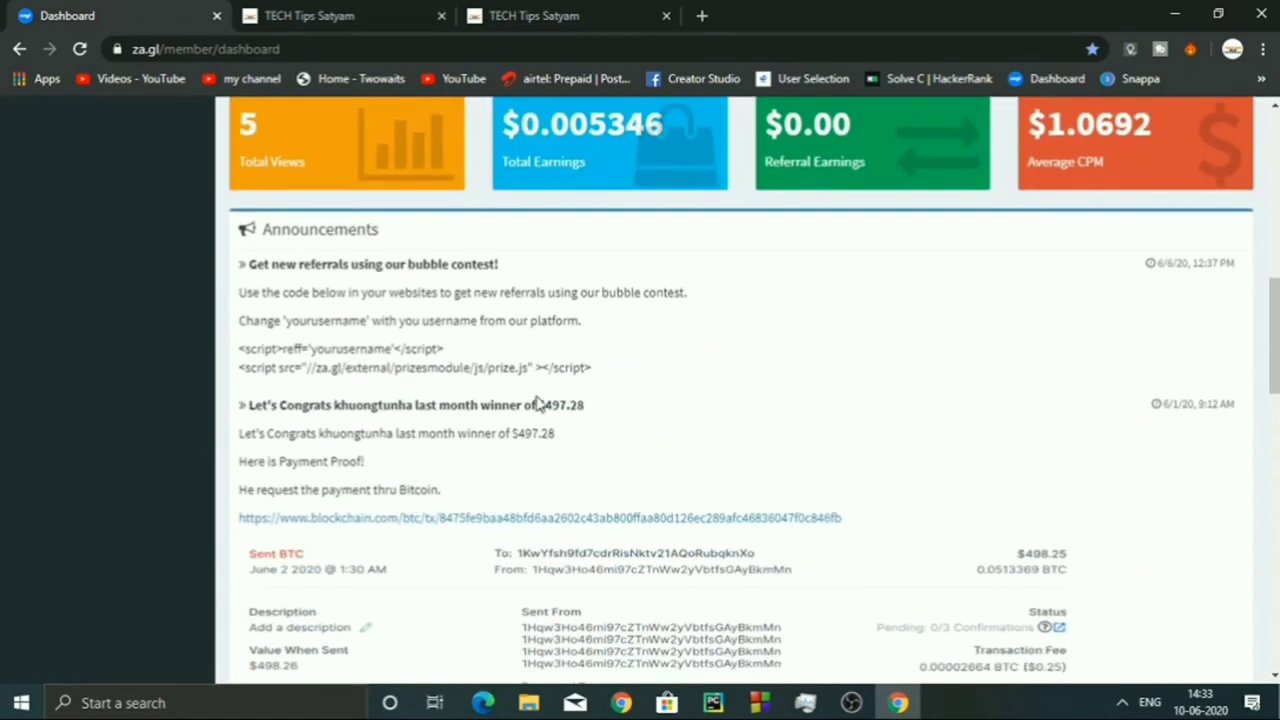
scroll(655, 395, "up", 9)
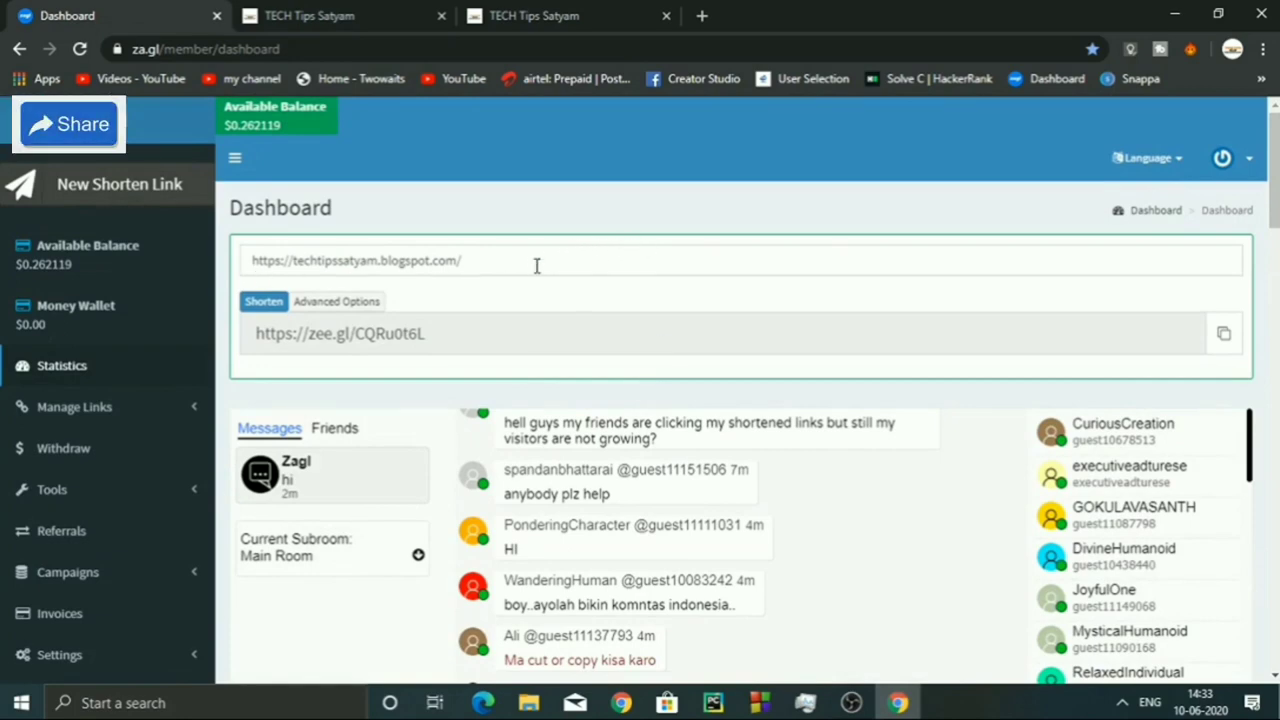
scroll(534, 263, "down", 3)
scroll(534, 265, "up", 2)
scroll(306, 334, "up", 3)
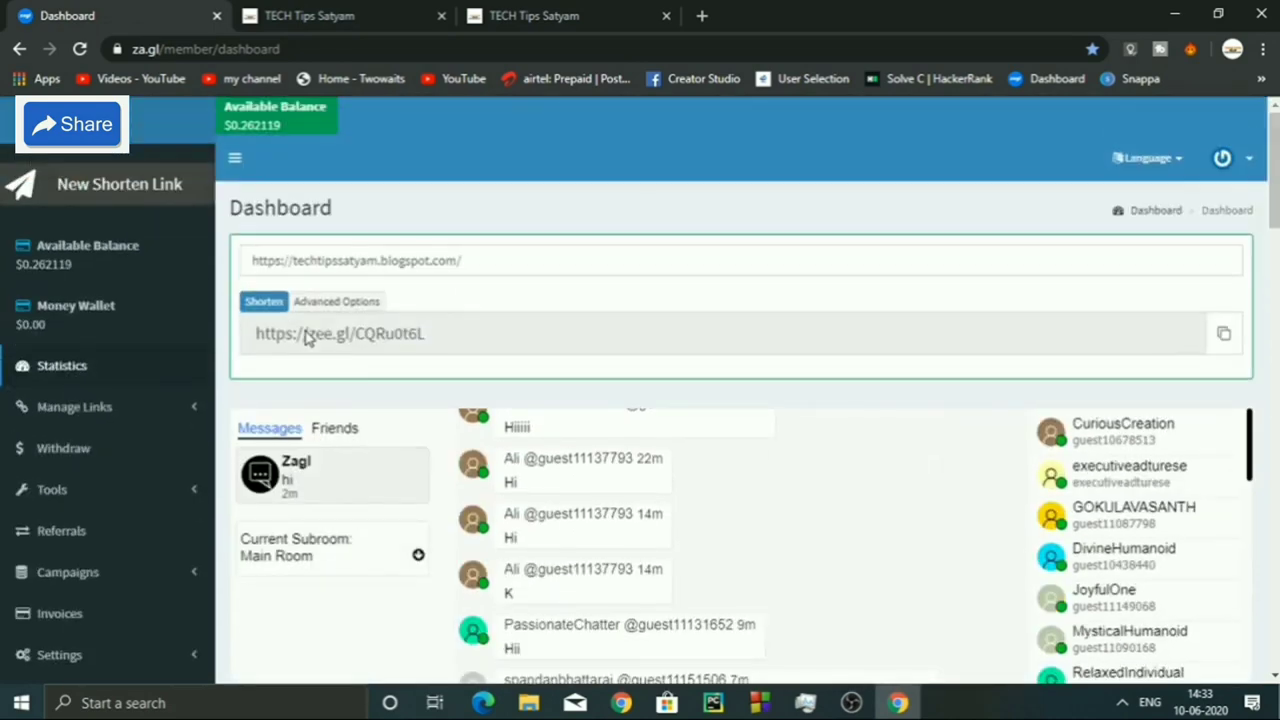